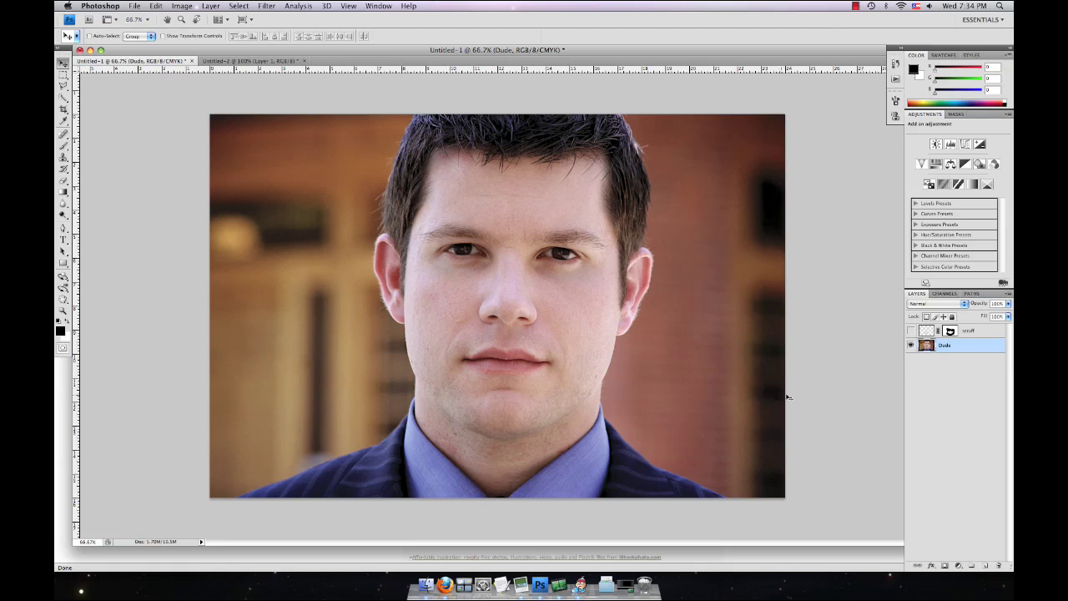
Show and hide the scruff layer to compare the face with and without the stubble.
click(912, 332)
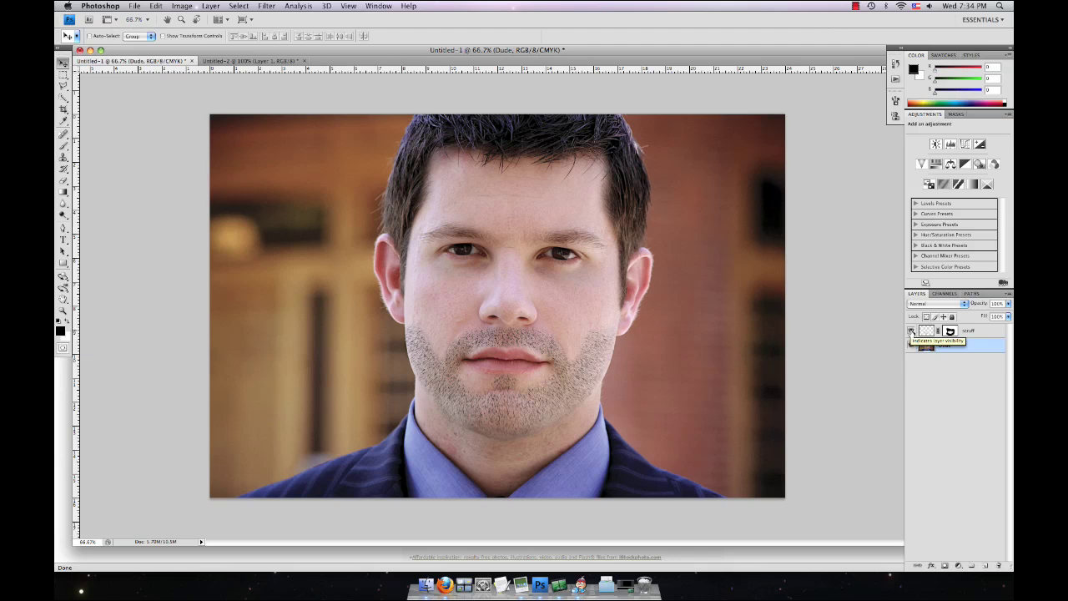
click(912, 331)
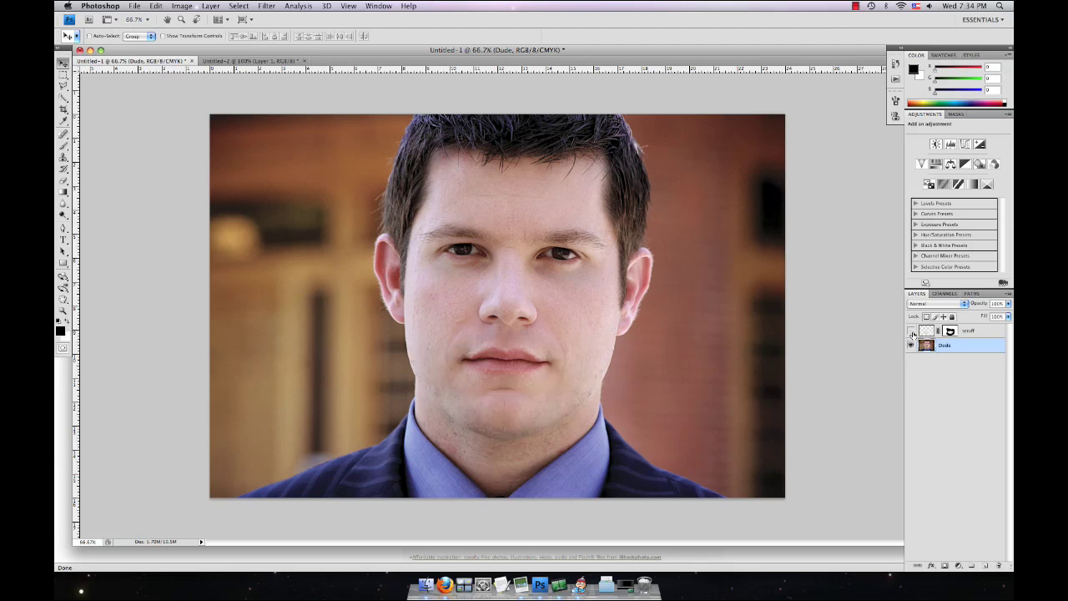
click(970, 331)
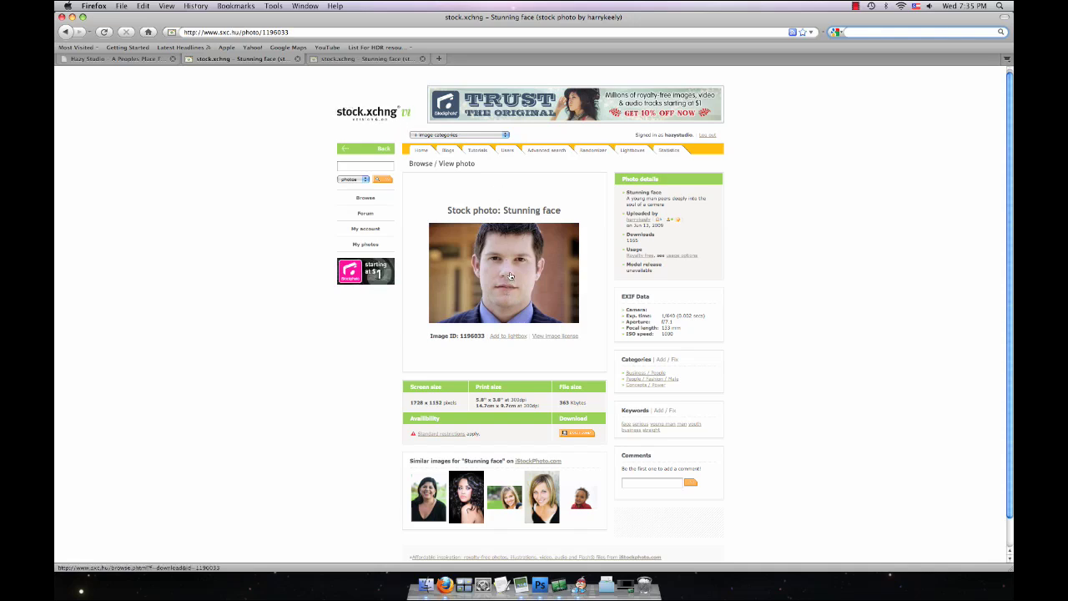
Copy the full-size version of the "Stunning face" stock photo from the browser.
scroll(511, 274, down, 1)
scroll(519, 279, up, 1)
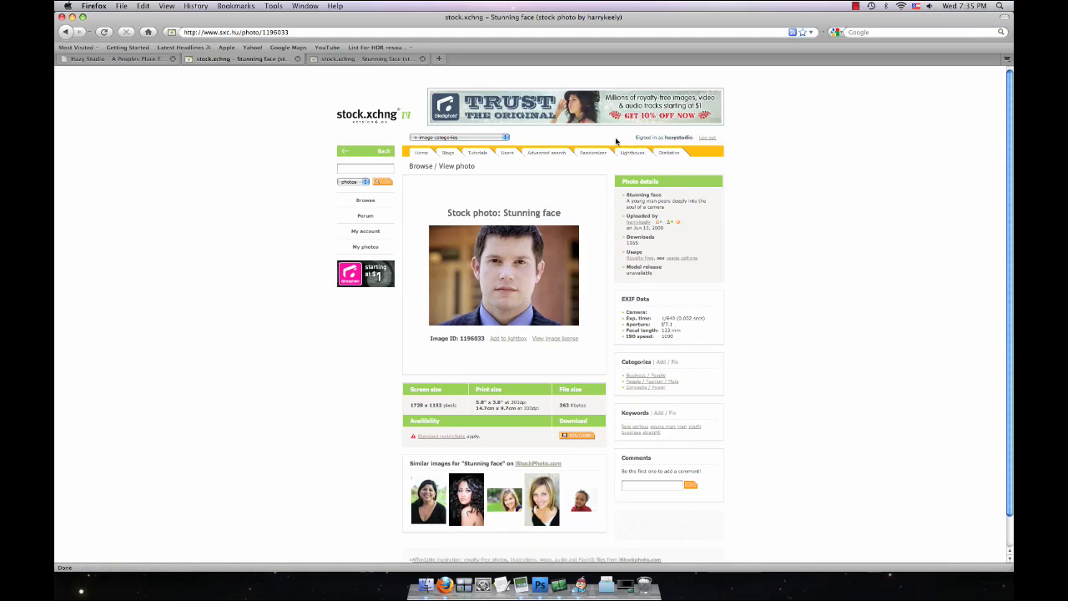
click(378, 59)
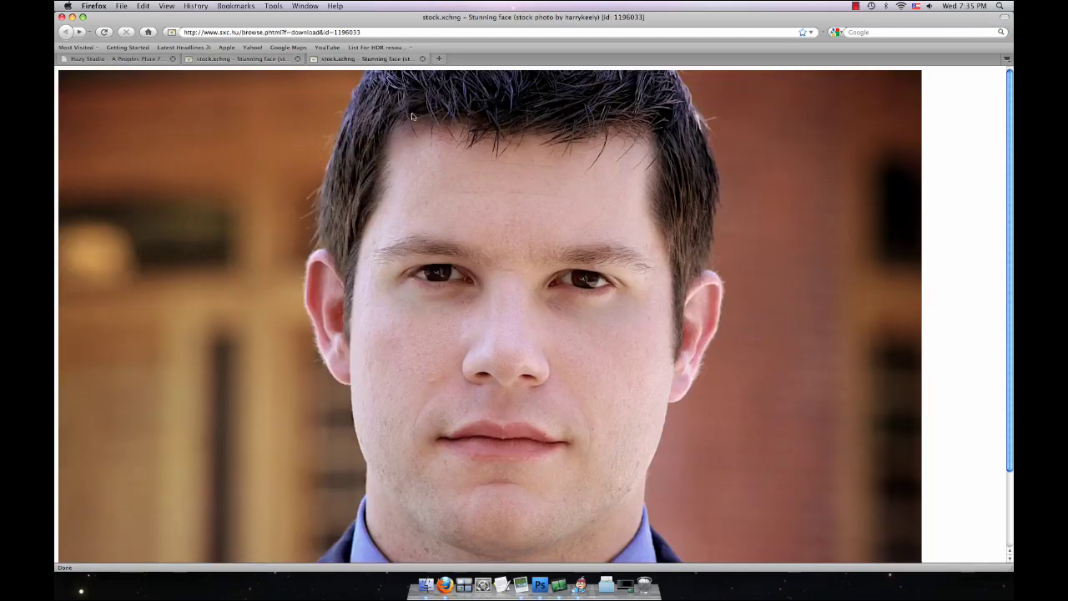
scroll(482, 263, up, 2)
scroll(464, 249, down, 2)
scroll(470, 253, up, 2)
right_click(375, 195)
click(406, 214)
Switch to Photoshop and create a new 1728 x 1152 pixel RGB document at 72 pixels/inch from the Clipboard preset.
click(535, 582)
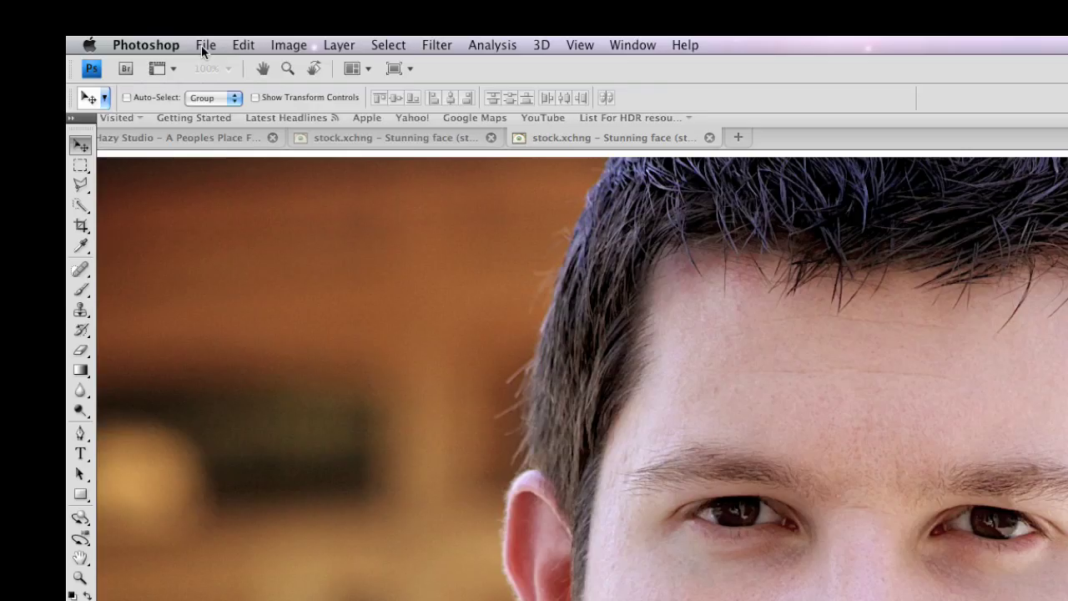
click(135, 6)
click(155, 18)
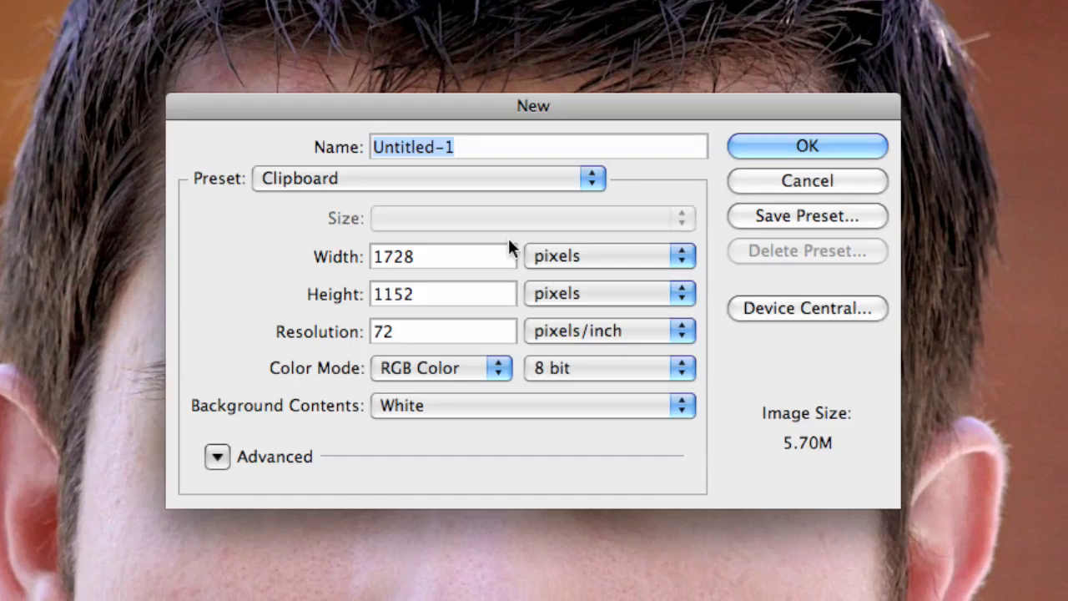
double_click(399, 257)
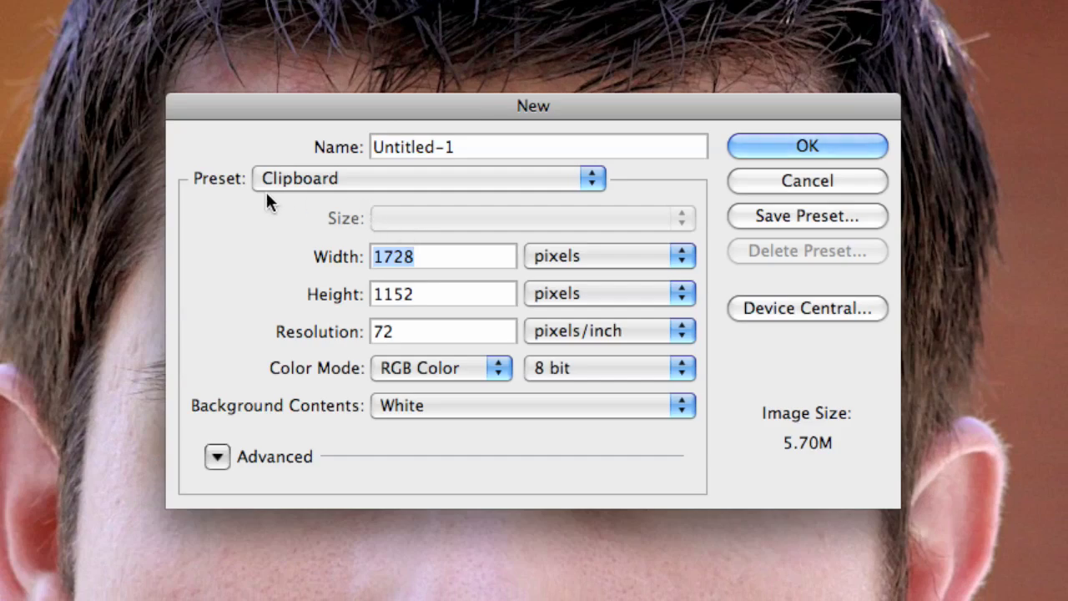
click(808, 140)
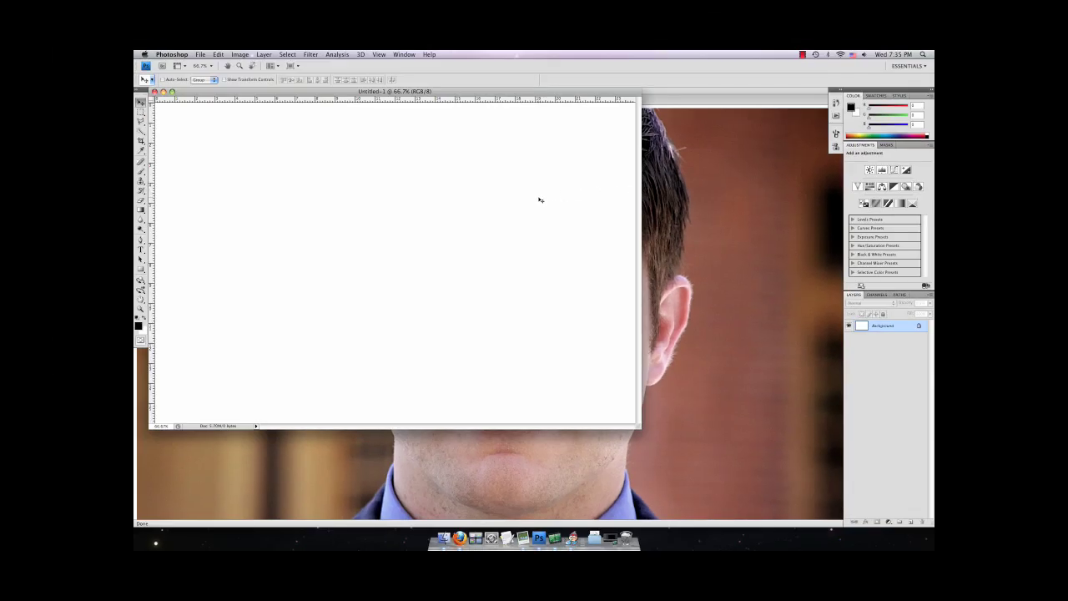
Paste the copied photo into the enlarged new document window and delete the white Background layer.
key(ctrl+v)
drag(638, 420, 870, 525)
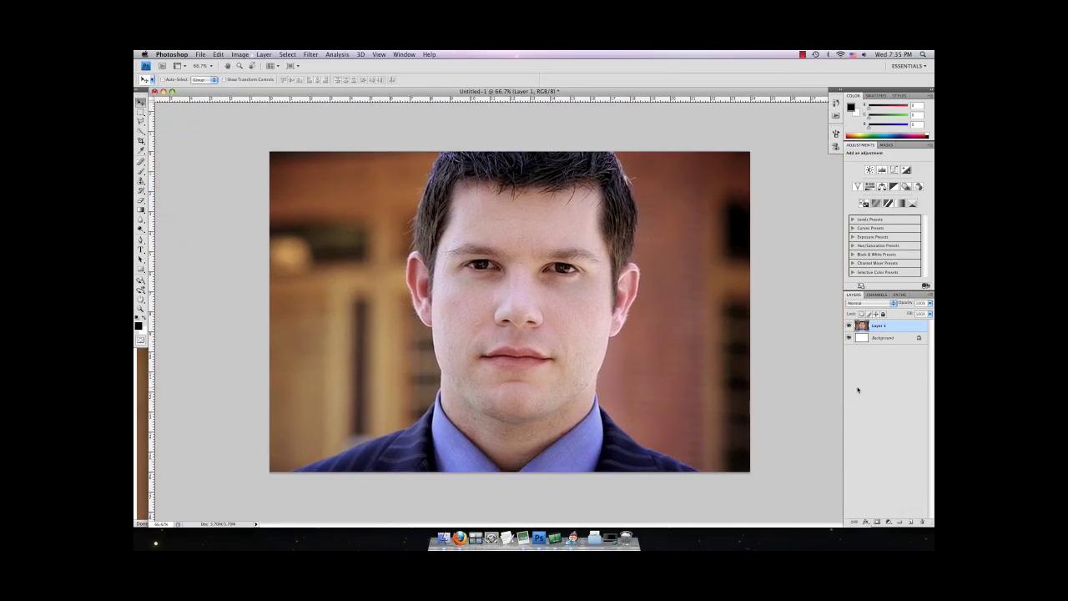
click(885, 337)
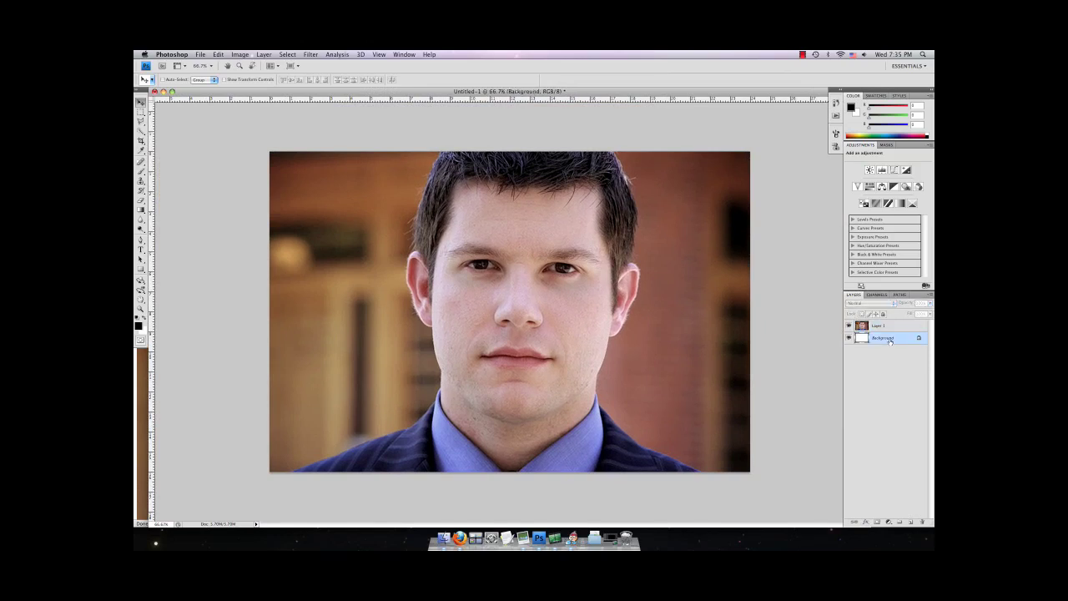
click(923, 521)
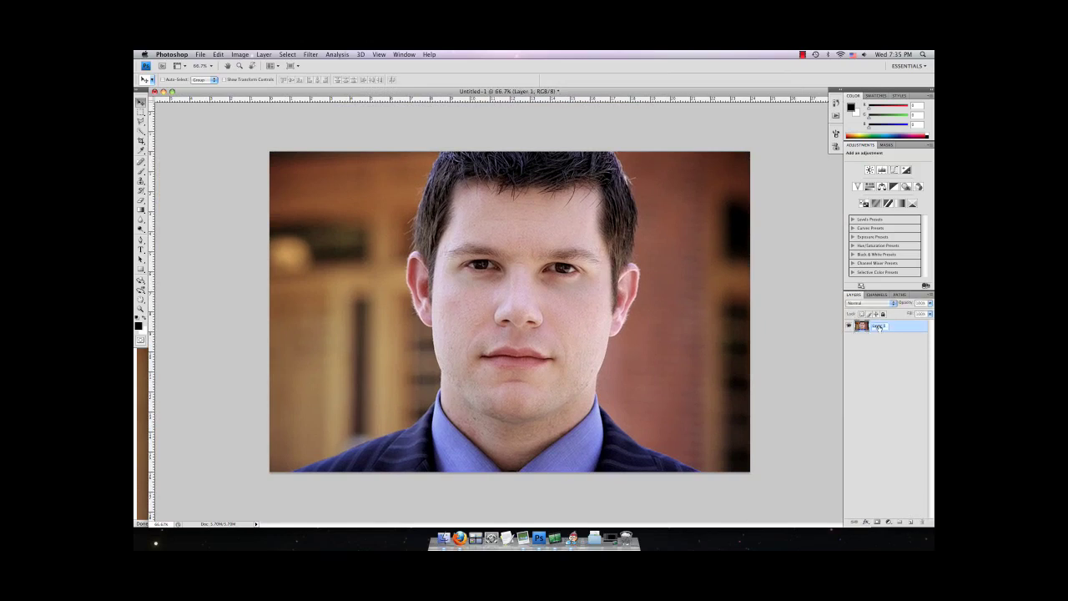
Name the photo layer Dude and add a new layer named Scruff above it.
click(900, 510)
click(912, 522)
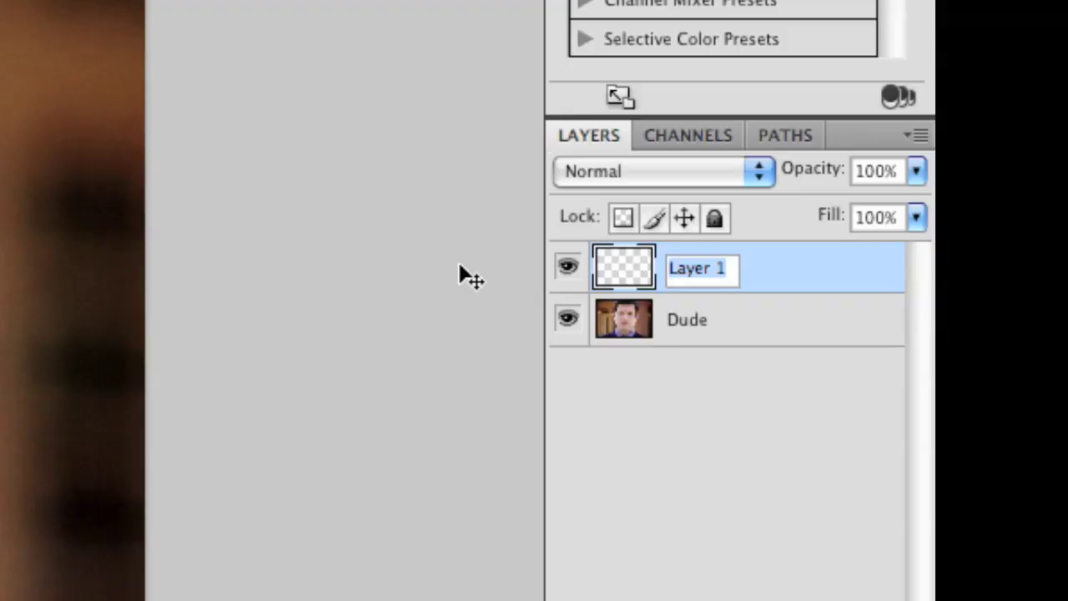
text(Scruff)
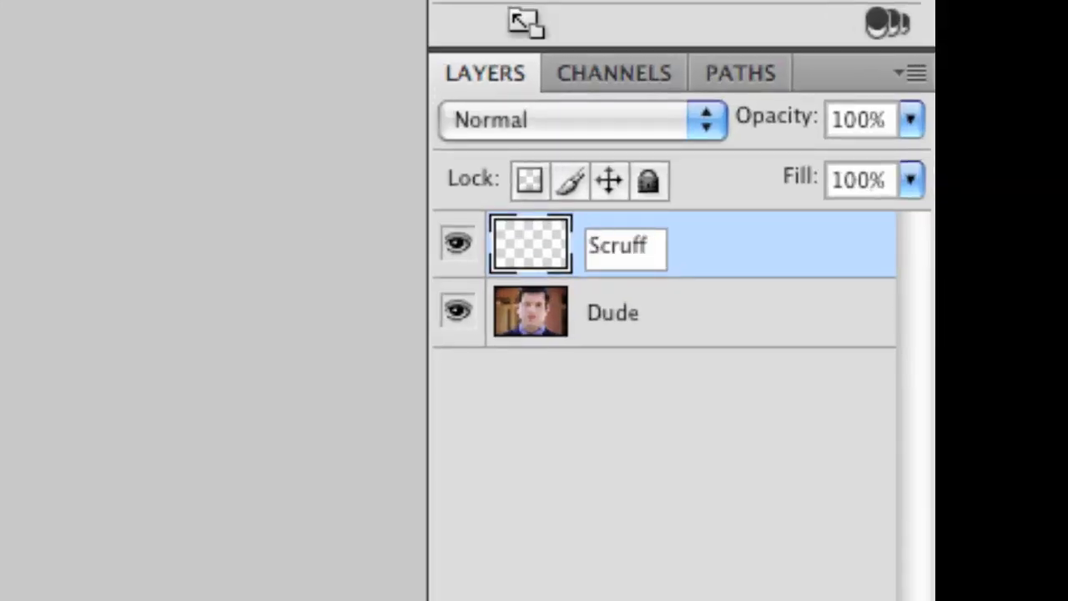
key(Return)
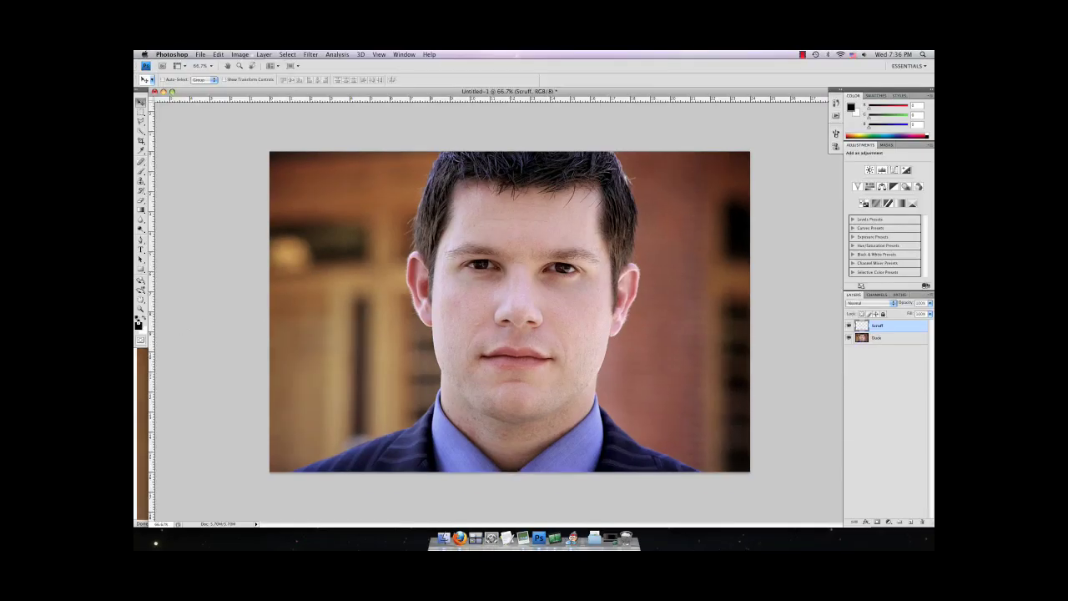
key(b)
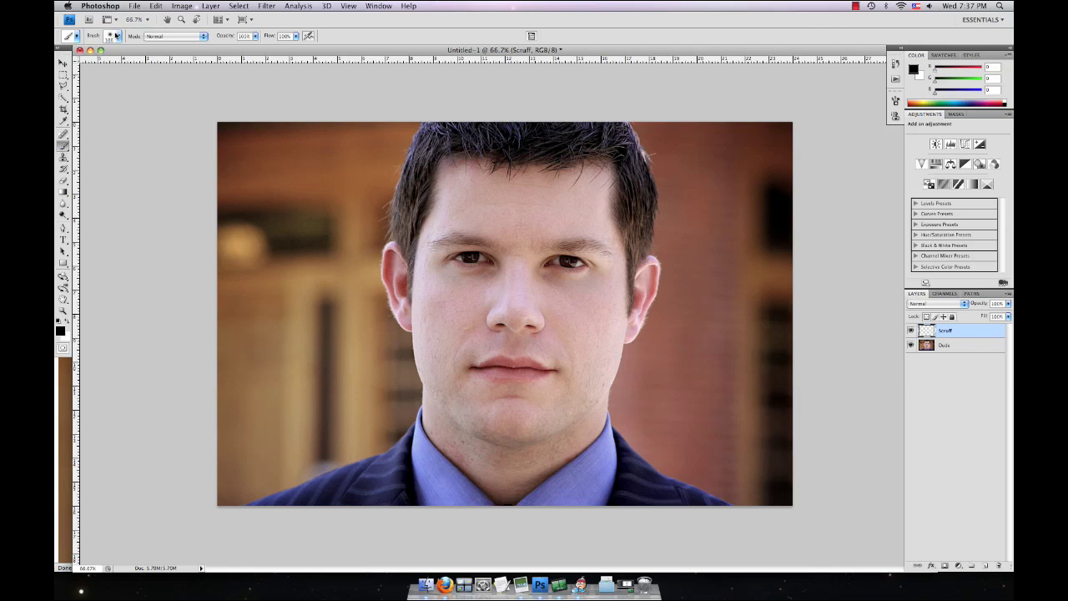
click(119, 37)
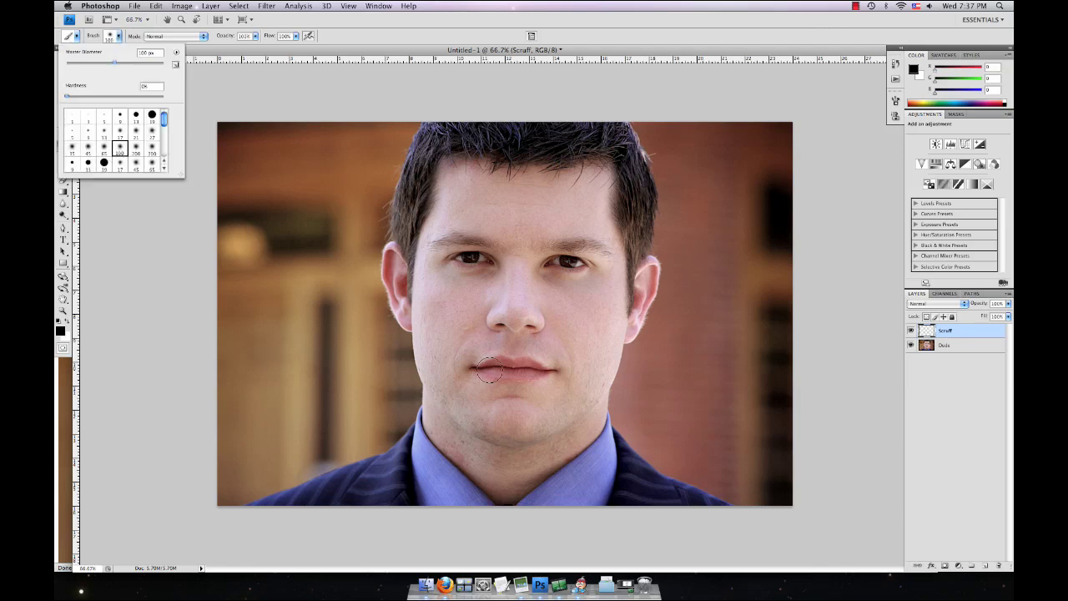
click(62, 64)
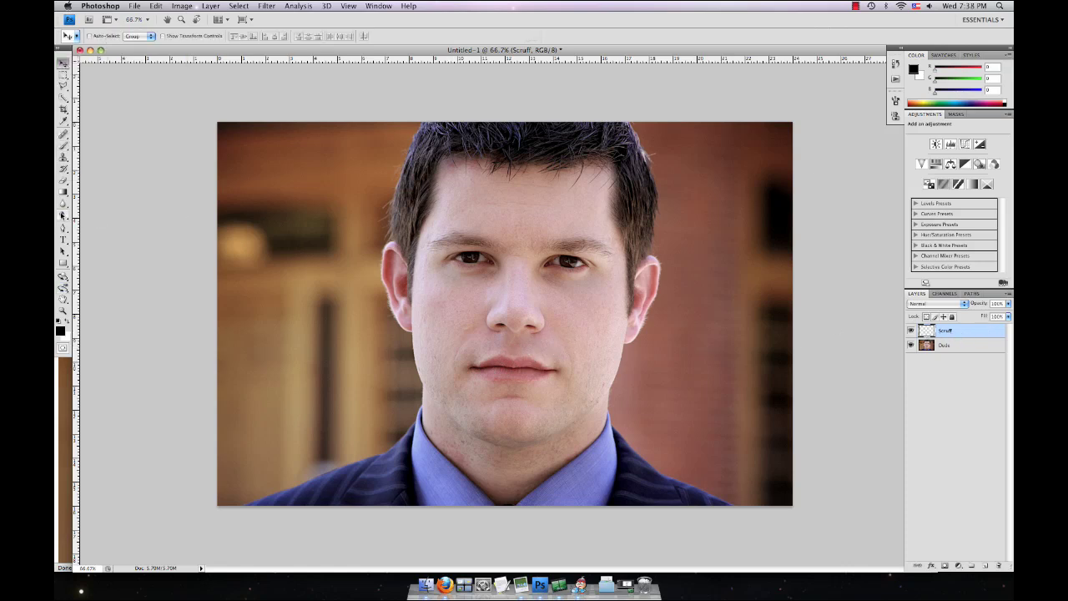
Paint a black beard and moustache along the jaw and around the mouth on the Scruff layer with a soft 100 px brush.
click(63, 144)
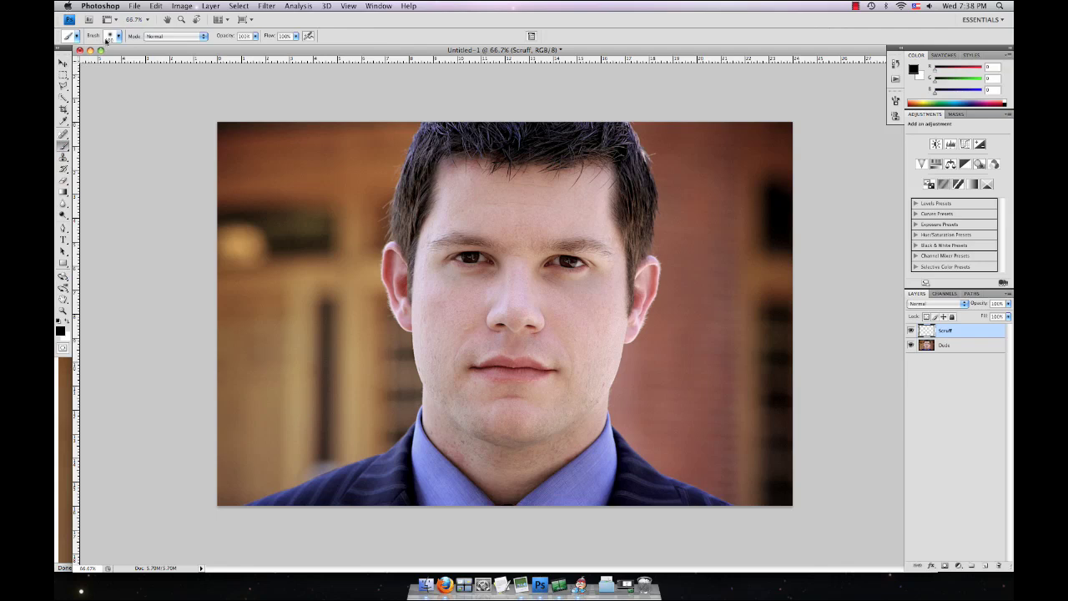
click(108, 37)
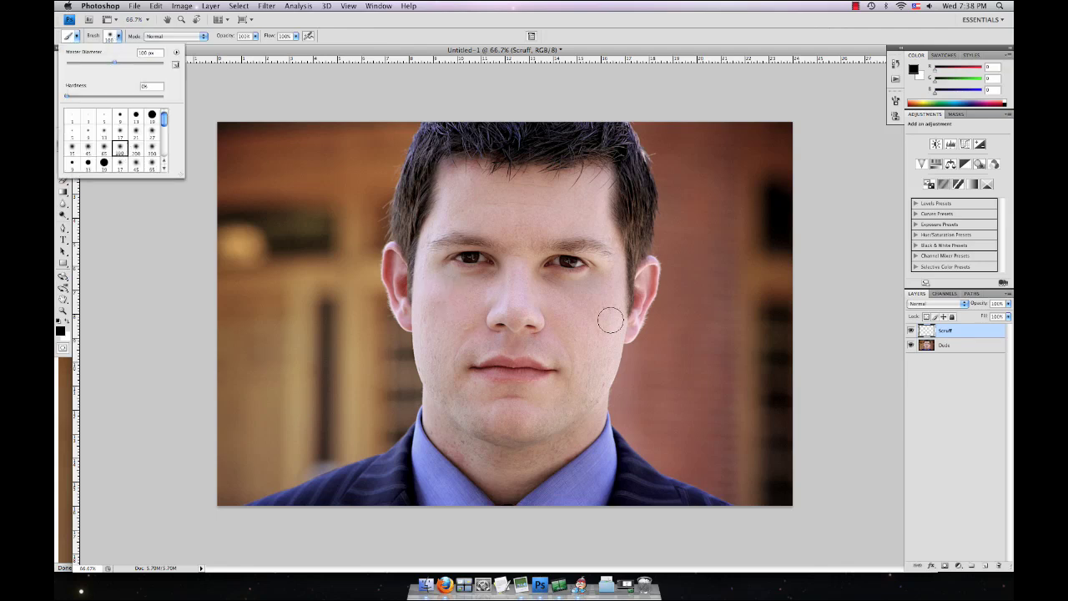
mouse_move(615, 340)
mouse_down()
mouse_move(598, 383)
mouse_move(550, 410)
mouse_move(584, 403)
mouse_move(594, 395)
mouse_move(516, 426)
mouse_move(474, 418)
mouse_move(509, 428)
mouse_move(471, 421)
mouse_move(521, 426)
mouse_move(450, 400)
mouse_move(424, 337)
mouse_move(438, 343)
mouse_move(442, 378)
mouse_move(469, 407)
mouse_move(518, 414)
mouse_move(500, 402)
mouse_move(548, 404)
mouse_up()
mouse_move(583, 354)
mouse_down()
mouse_move(512, 342)
mouse_move(443, 353)
mouse_move(466, 356)
mouse_up()
mouse_move(561, 356)
mouse_down()
mouse_move(589, 376)
mouse_move(584, 386)
mouse_move(575, 361)
mouse_up()
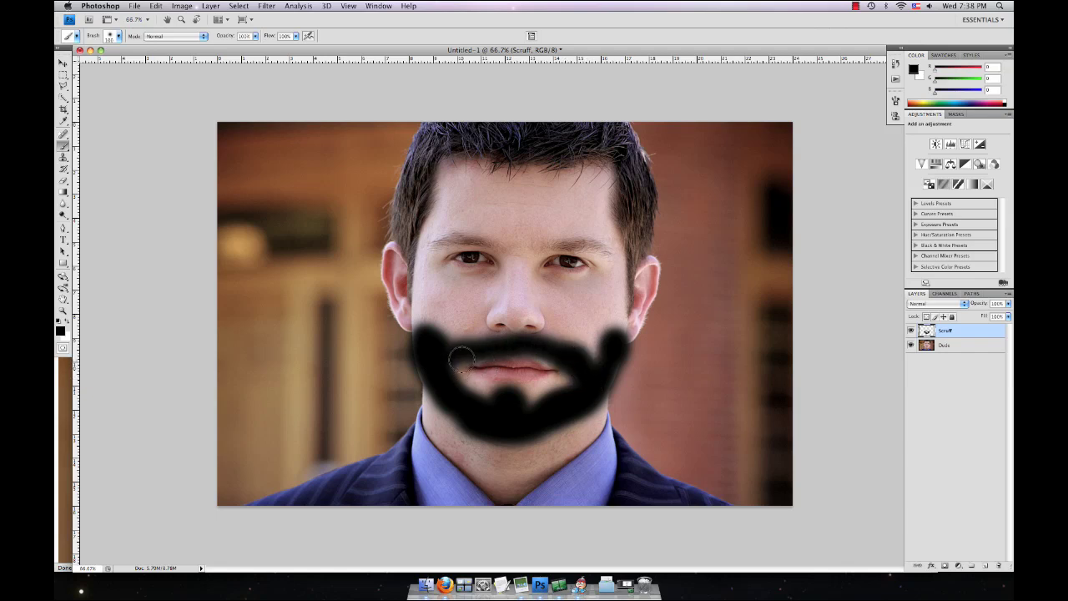
mouse_move(457, 364)
mouse_down()
mouse_move(441, 371)
mouse_move(457, 394)
mouse_up()
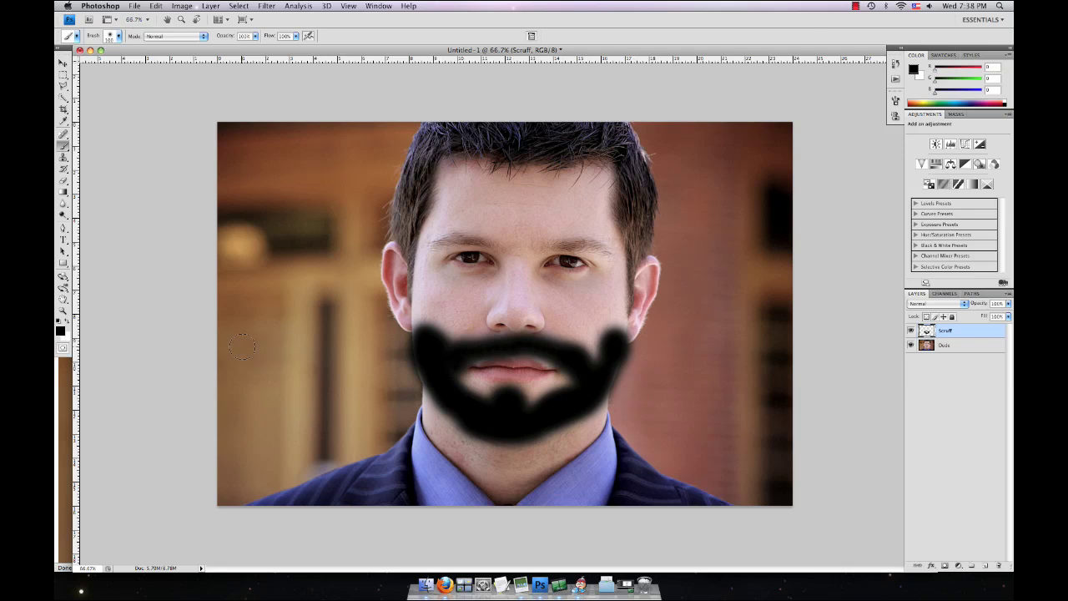
Erase the black paint around the lips and along the outer edges of both sides of the jaw.
click(63, 180)
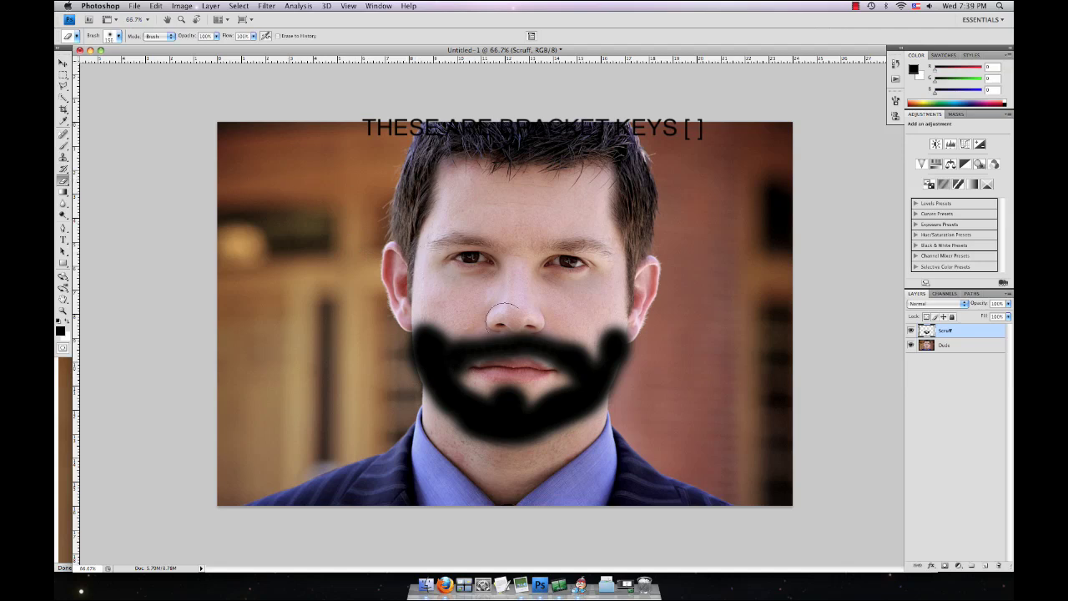
mouse_move(534, 374)
mouse_down()
mouse_move(551, 380)
mouse_move(522, 367)
mouse_move(513, 376)
mouse_move(546, 370)
mouse_move(509, 362)
mouse_move(471, 367)
mouse_move(501, 363)
mouse_move(478, 380)
mouse_move(545, 378)
mouse_up()
key(ctrl+z)
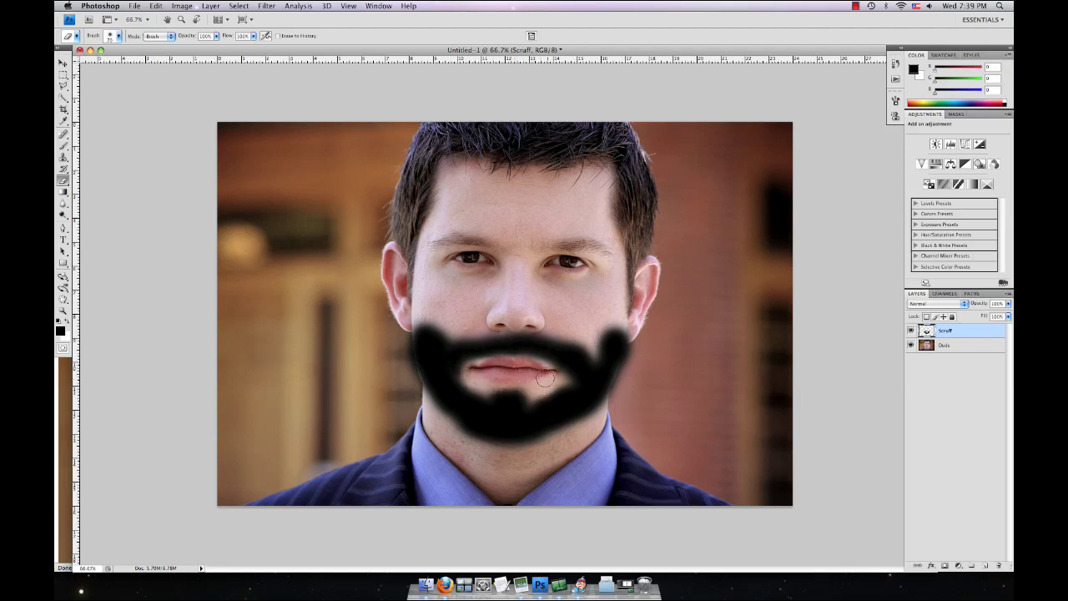
mouse_move(598, 335)
mouse_down()
mouse_move(628, 323)
mouse_move(626, 344)
mouse_move(640, 333)
mouse_move(609, 395)
mouse_up()
key(super+z)
mouse_move(644, 329)
mouse_down()
mouse_move(628, 359)
mouse_move(636, 342)
mouse_up()
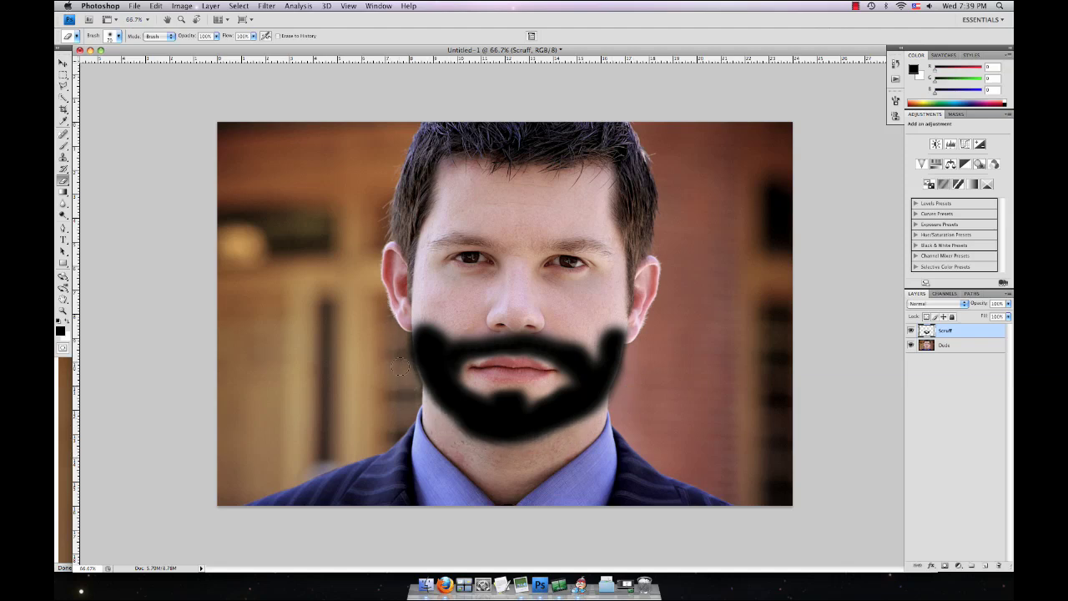
drag(399, 333, 411, 387)
Fill in the beard below the lower lip with a 45 px black brush.
click(65, 145)
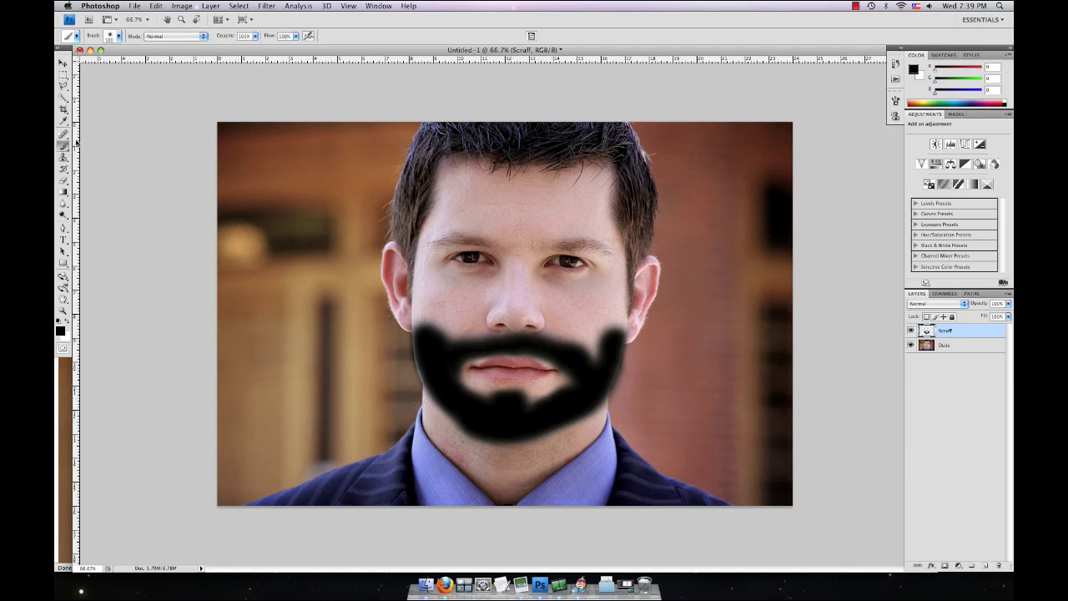
key(bracketleft)
mouse_move(528, 408)
mouse_down()
mouse_move(496, 398)
mouse_move(533, 403)
mouse_move(526, 394)
mouse_move(486, 398)
mouse_move(546, 397)
mouse_move(478, 398)
mouse_move(547, 404)
mouse_up()
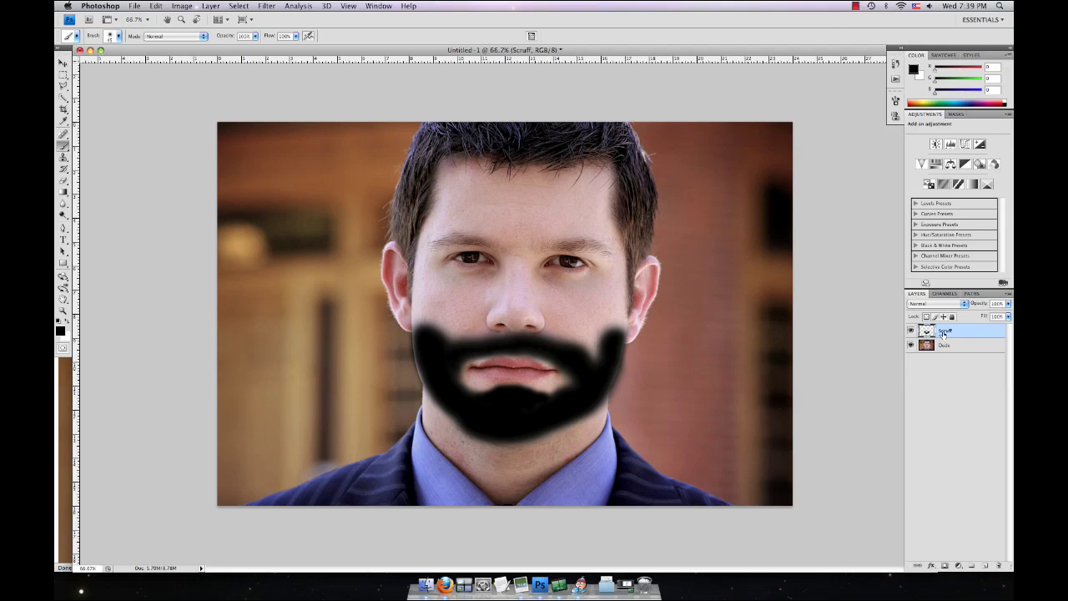
mouse_move(616, 357)
mouse_down()
mouse_move(597, 359)
mouse_move(614, 333)
mouse_up()
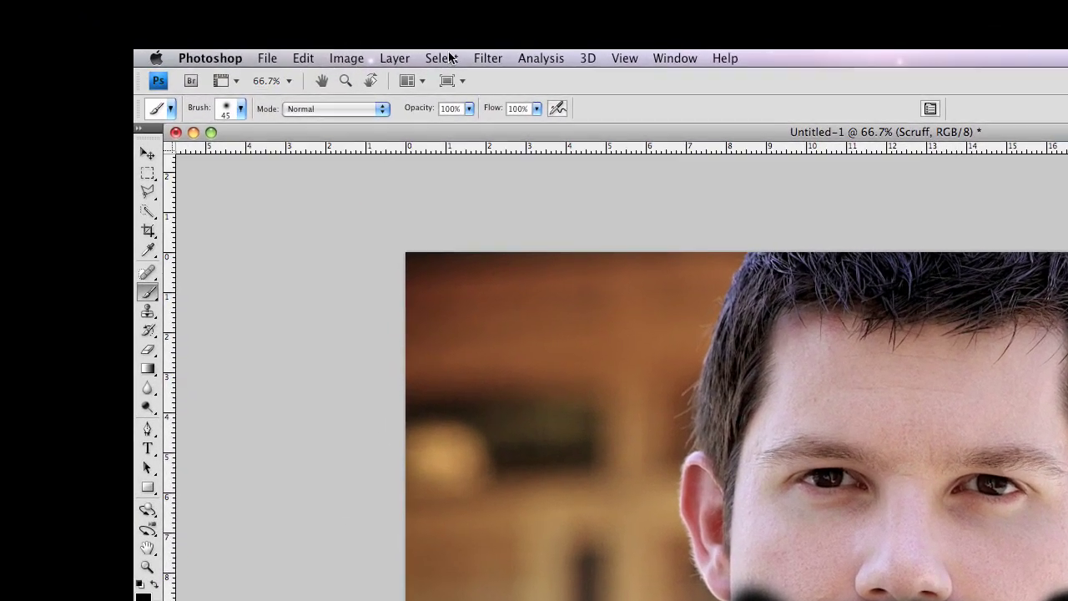
Apply Add Noise to the Scruff layer at 136.54% with Gaussian distribution and Monochromatic enabled.
click(482, 58)
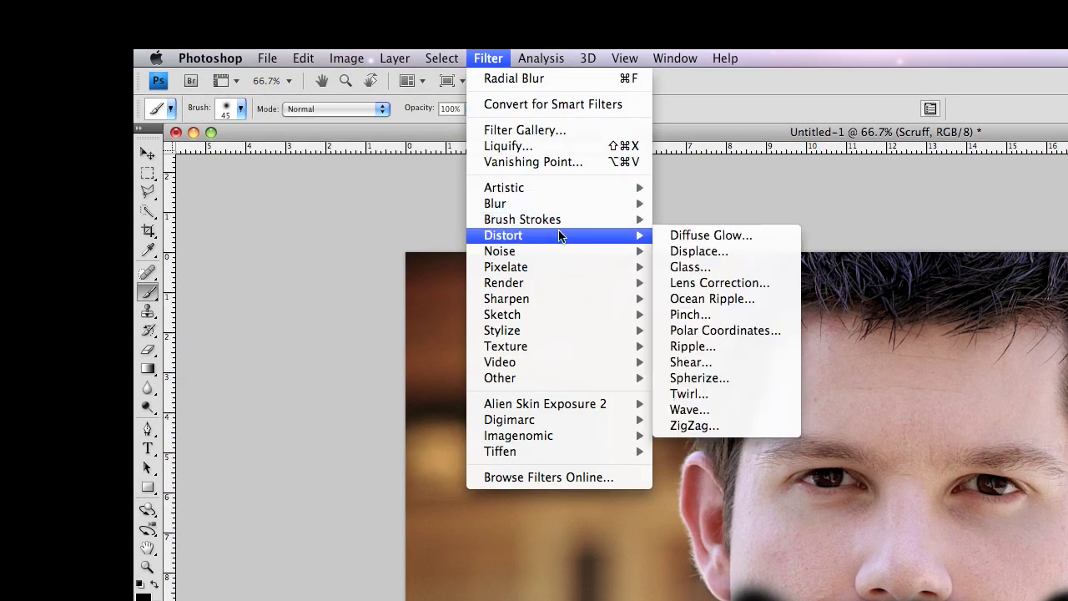
mouse_move(569, 253)
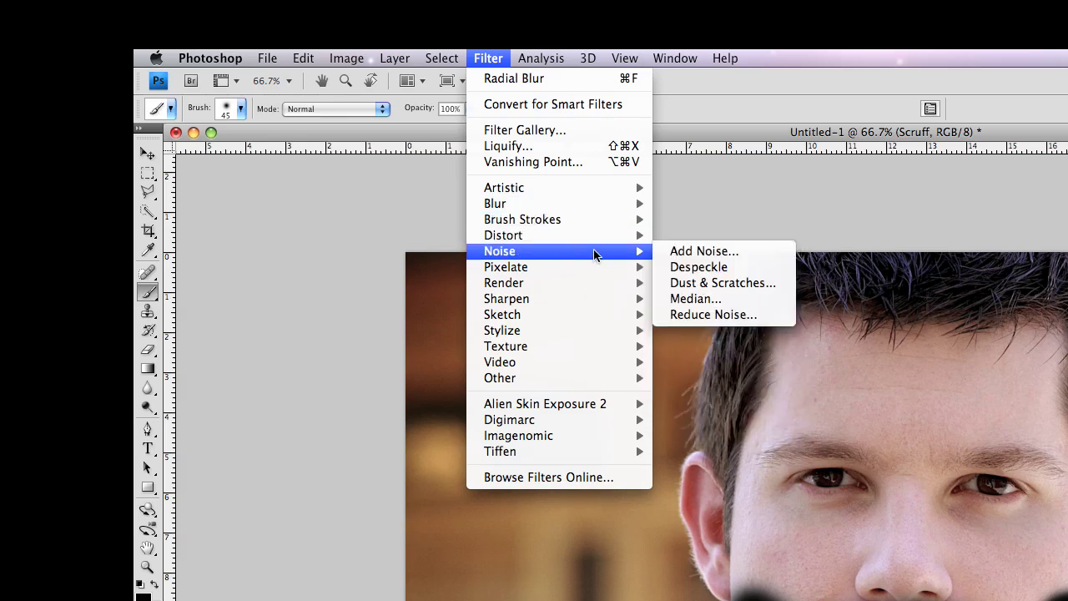
click(704, 251)
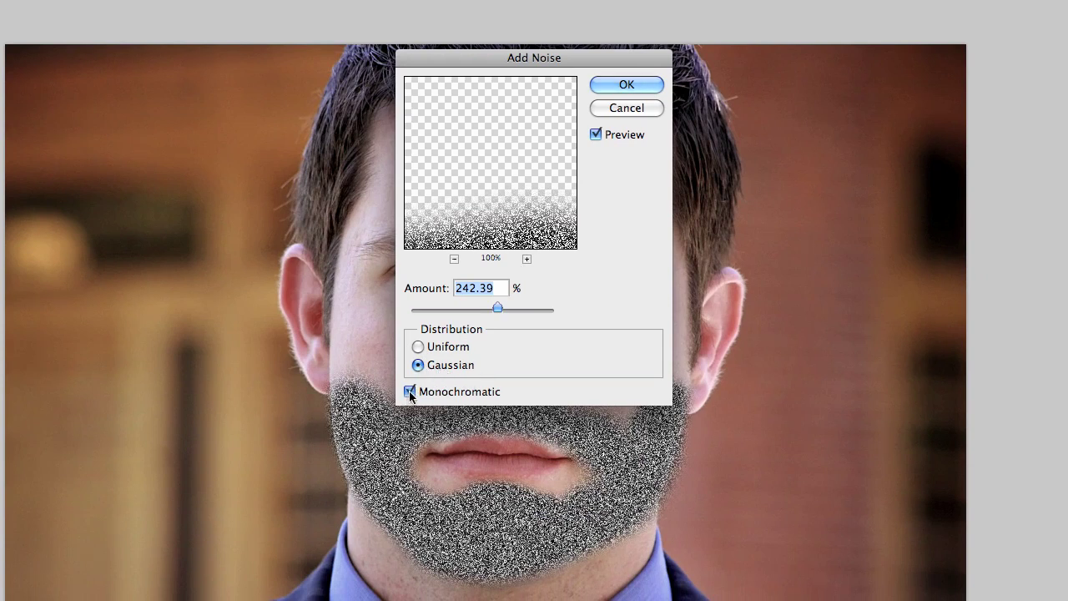
drag(498, 308, 462, 316)
drag(457, 316, 460, 317)
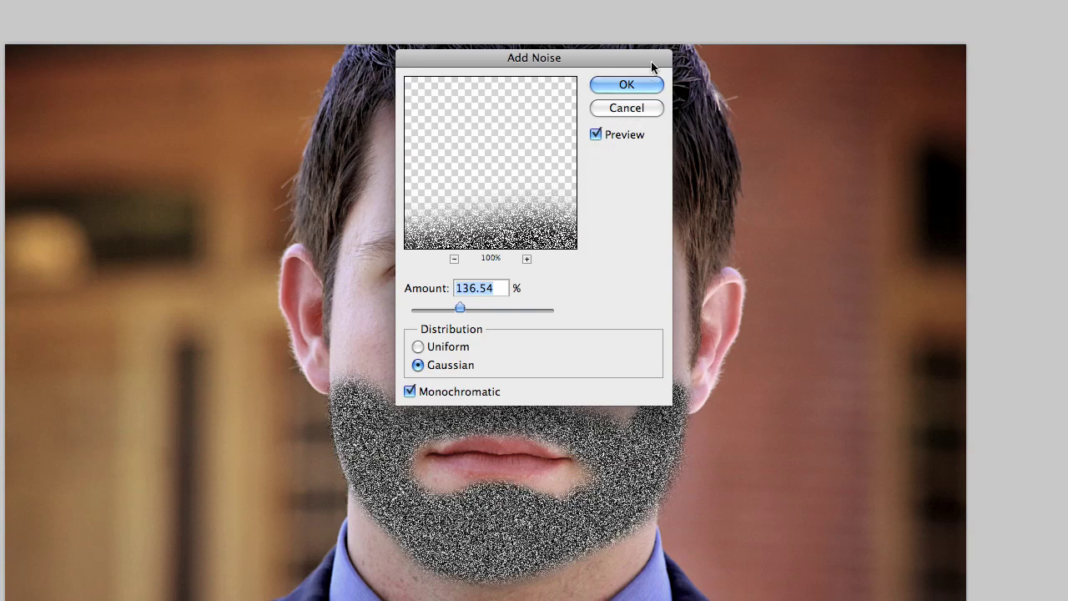
click(626, 84)
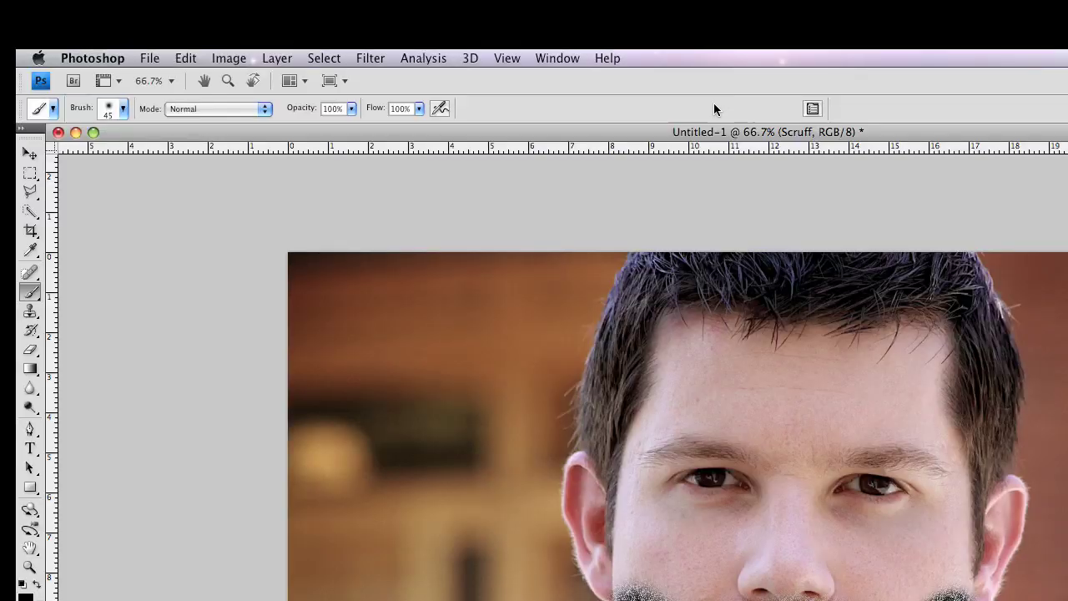
Apply a Radial Blur to the Scruff layer with amount 3, Zoom method and Best quality.
click(374, 60)
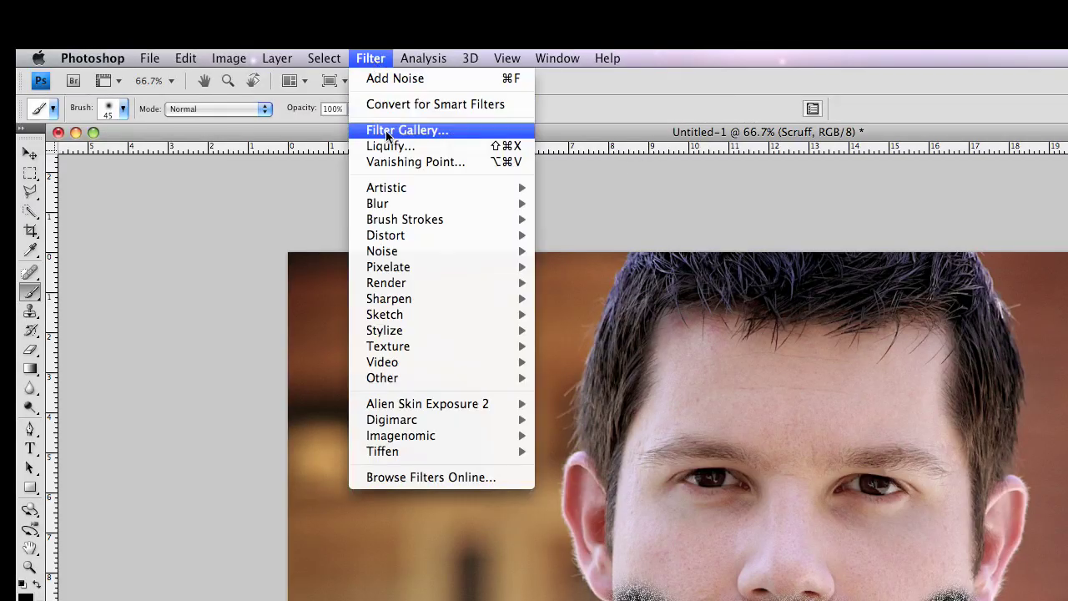
mouse_move(425, 202)
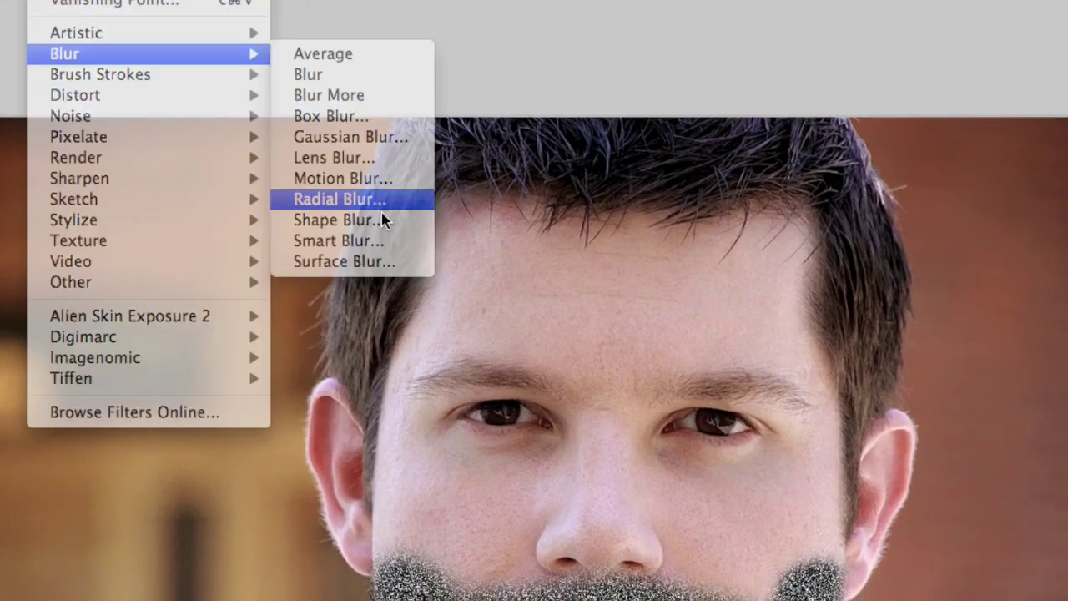
click(614, 316)
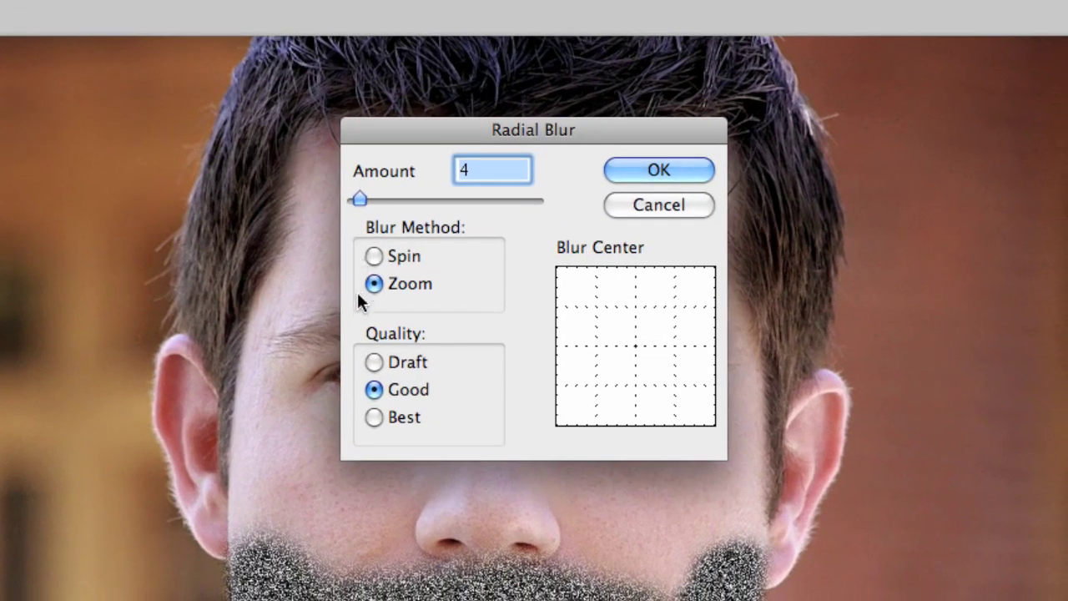
click(377, 420)
text(3)
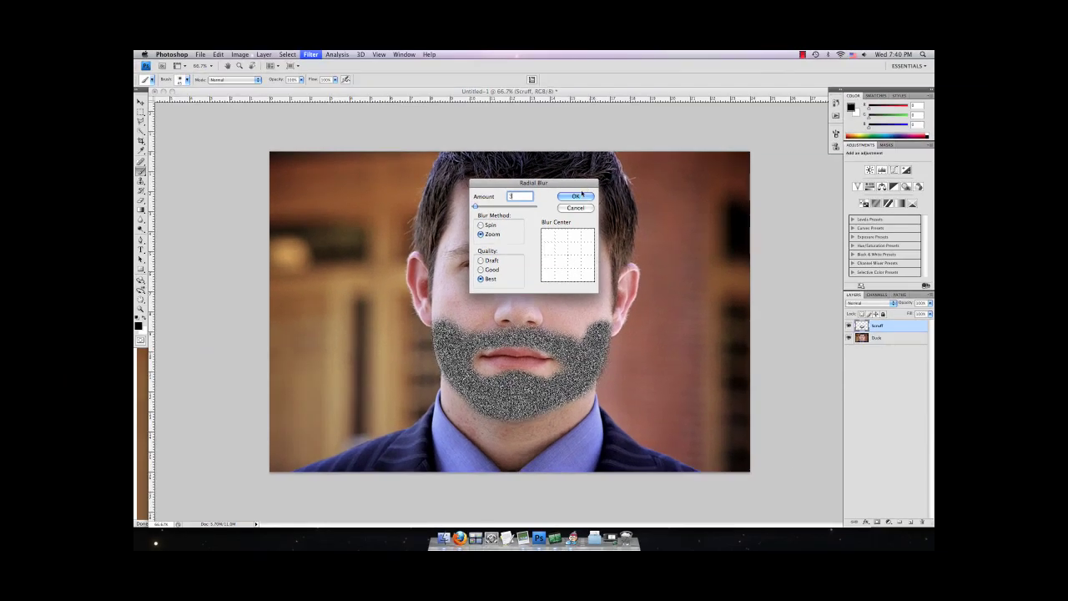
click(575, 197)
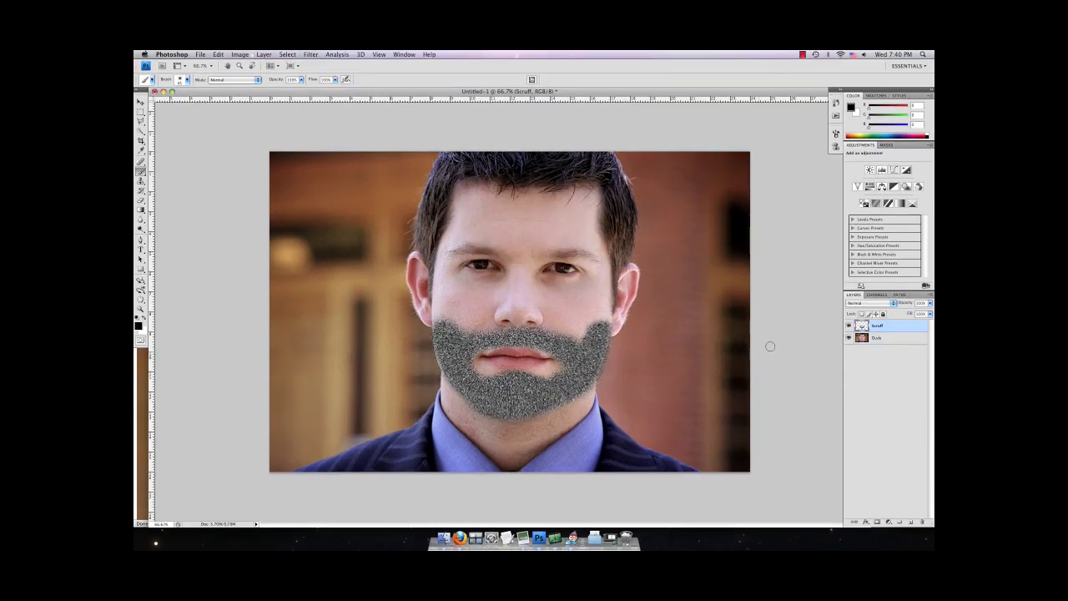
Set the Scruff layer's blend mode to Multiply.
click(871, 303)
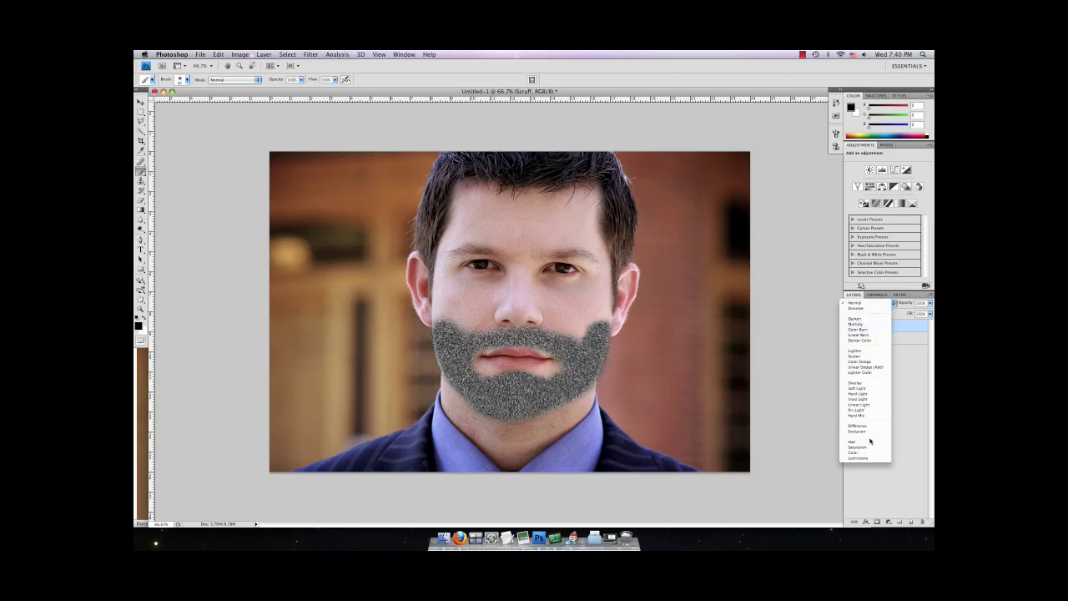
click(861, 325)
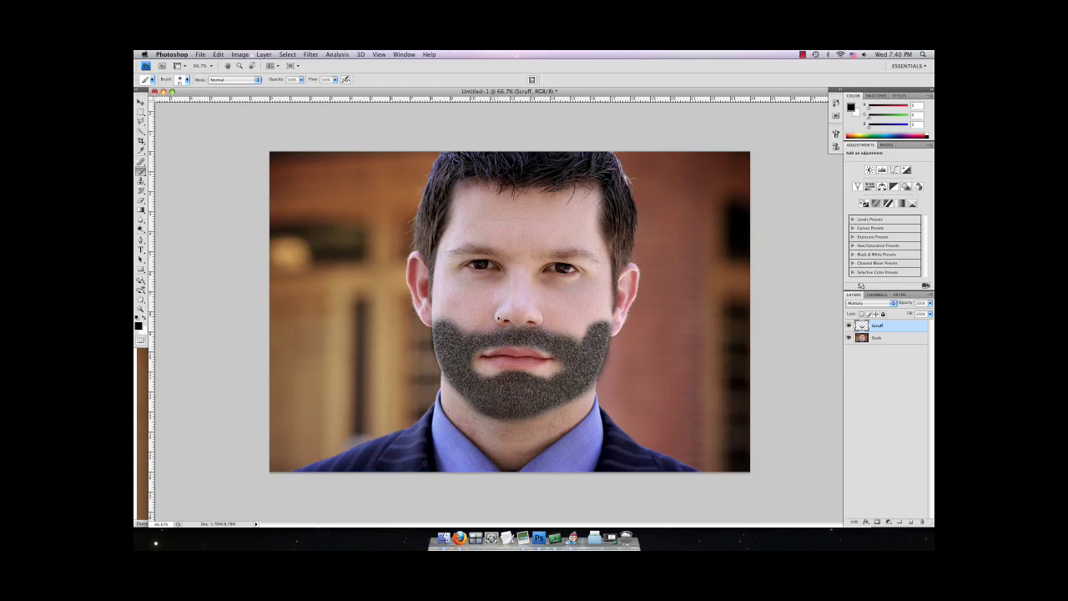
Erase the stray stubble overlapping the base of the nose on the Scruff layer.
key(super+plus)
scroll(535, 350, down, 5)
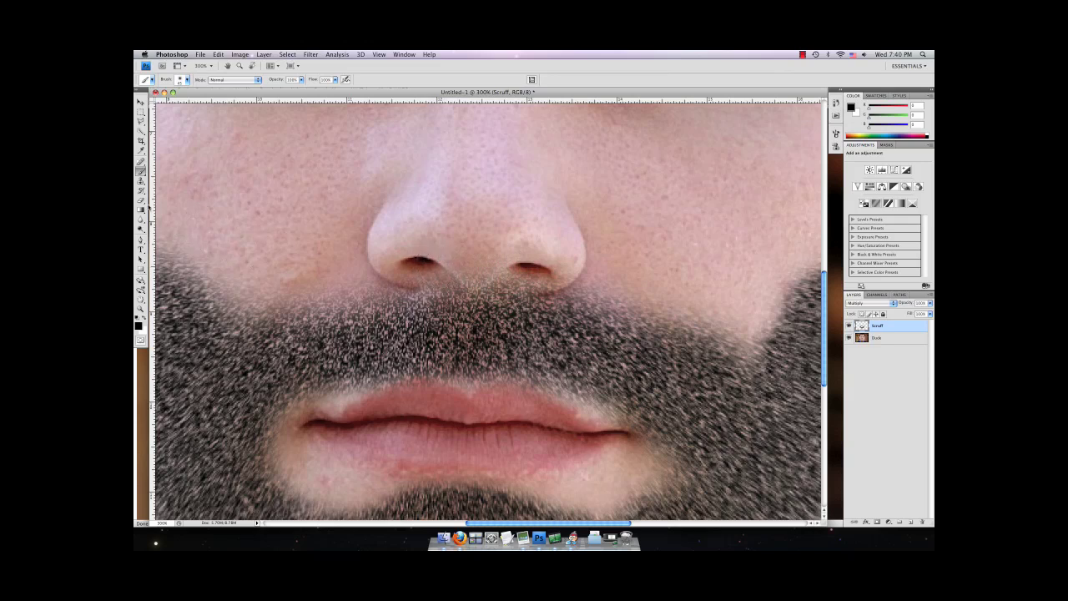
key(e)
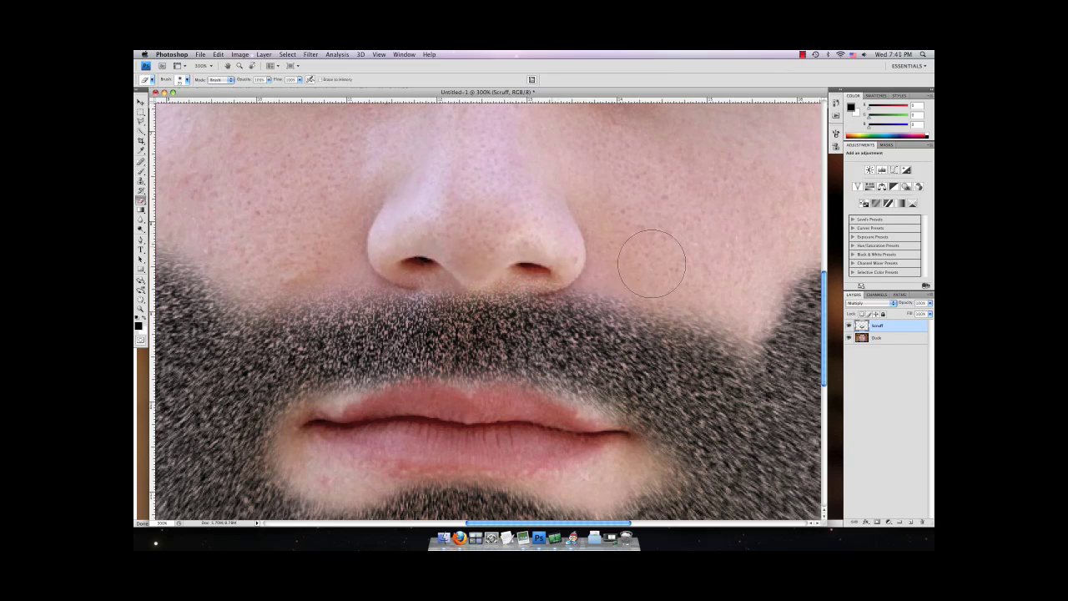
drag(634, 248, 358, 257)
scroll(358, 257, down, 2)
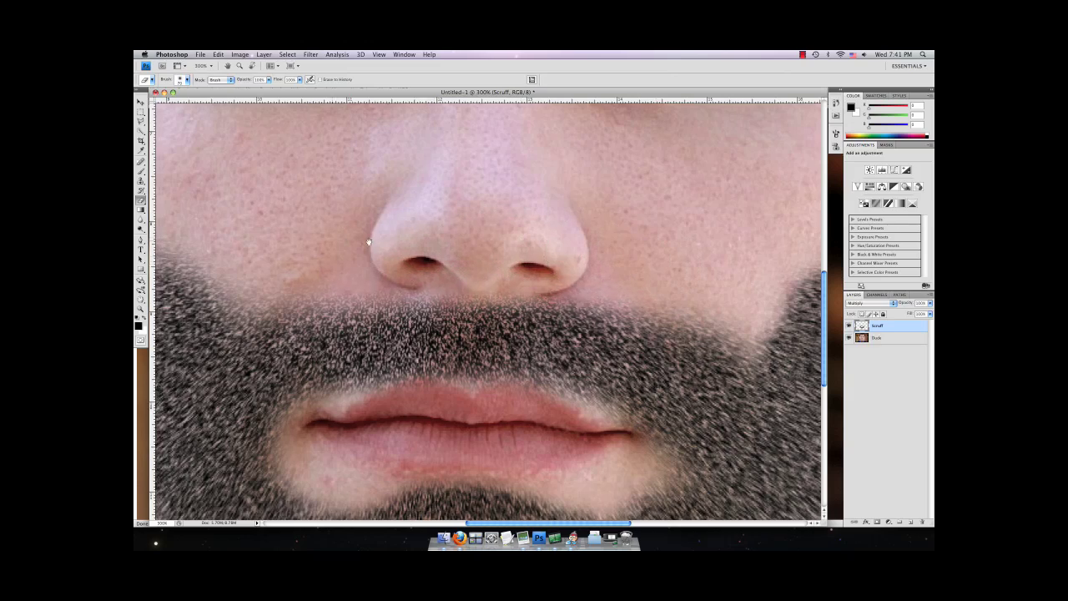
Erase the excess stubble along the lower edge of the beard beneath the jaw and chin.
scroll(358, 257, left, 10)
scroll(475, 189, right, 1)
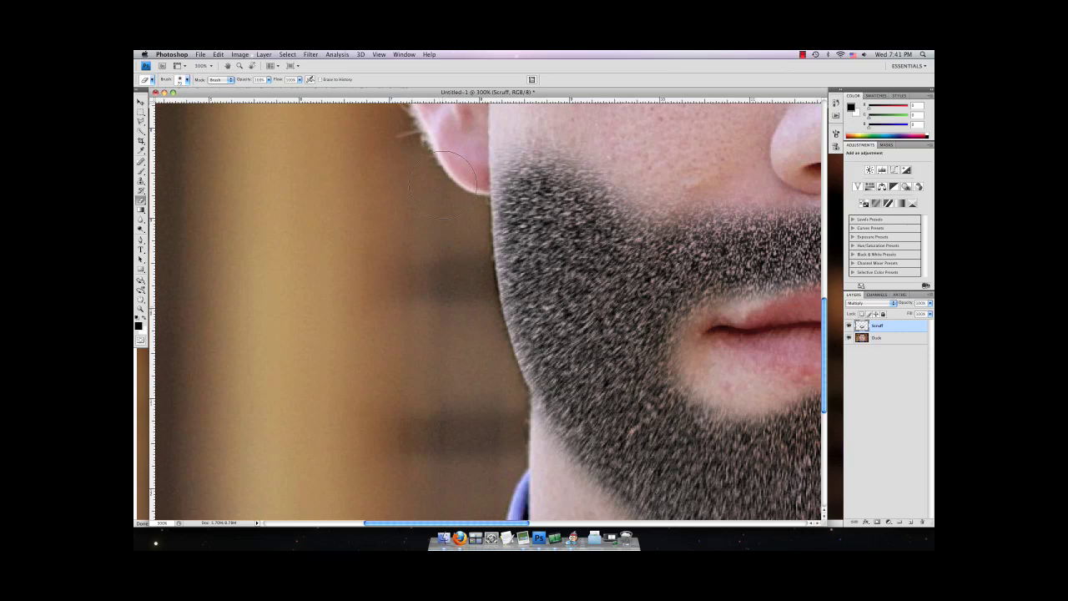
scroll(458, 312, down, 5)
scroll(457, 312, right, 2)
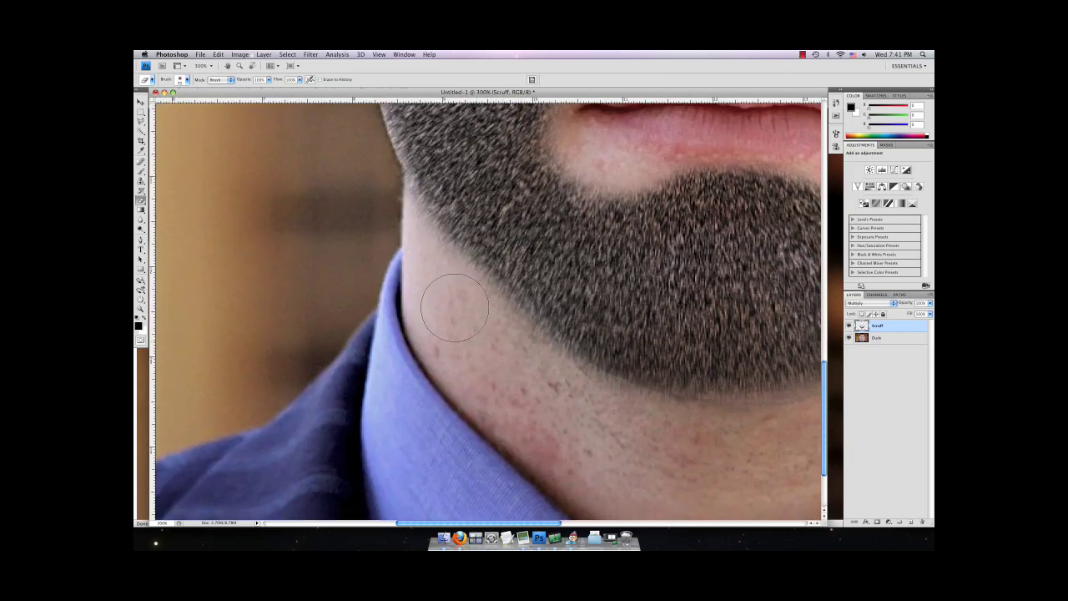
drag(351, 403, 325, 389)
scroll(376, 384, right, 10)
scroll(375, 384, down, 1)
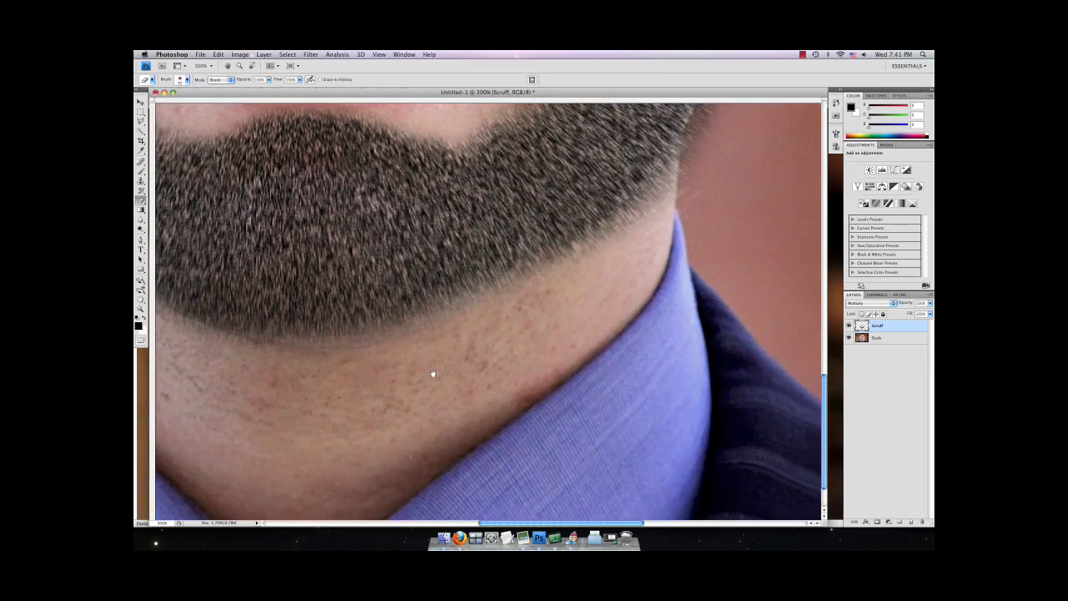
mouse_move(447, 364)
mouse_down()
mouse_move(469, 361)
mouse_move(549, 287)
mouse_up()
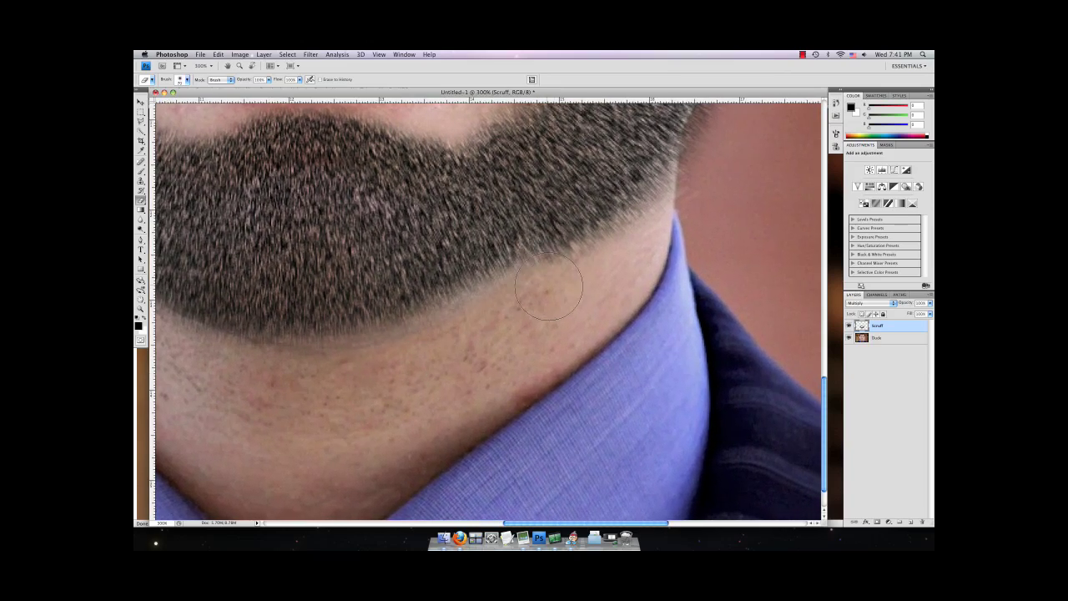
Erase the stubble spilling past the jaw onto the reddish background below the ear.
scroll(353, 443, up, 4)
scroll(449, 334, right, 10)
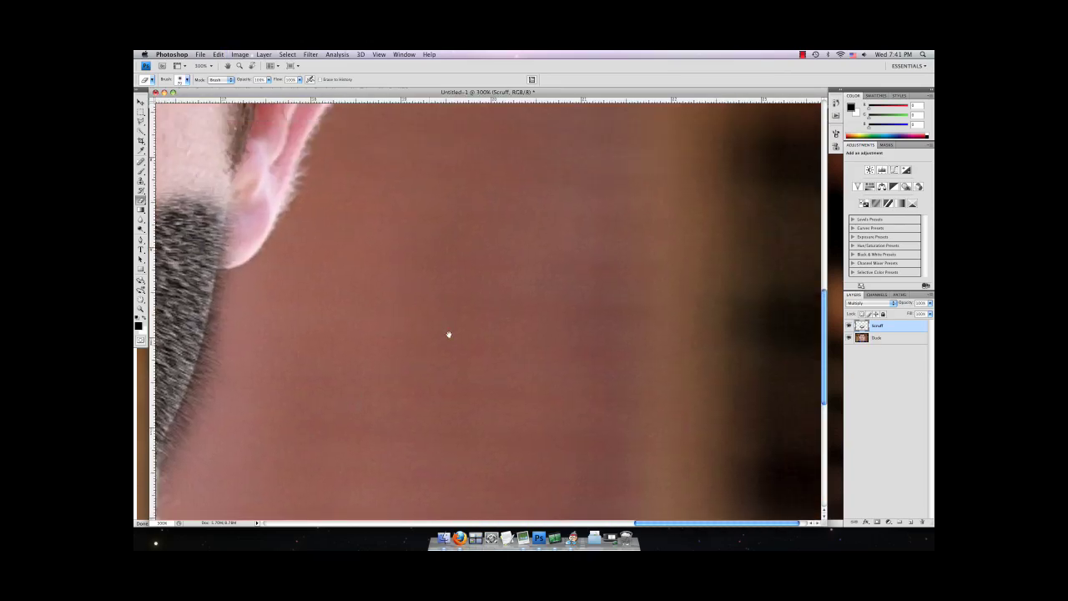
scroll(520, 325, left, 6)
scroll(495, 373, left, 2)
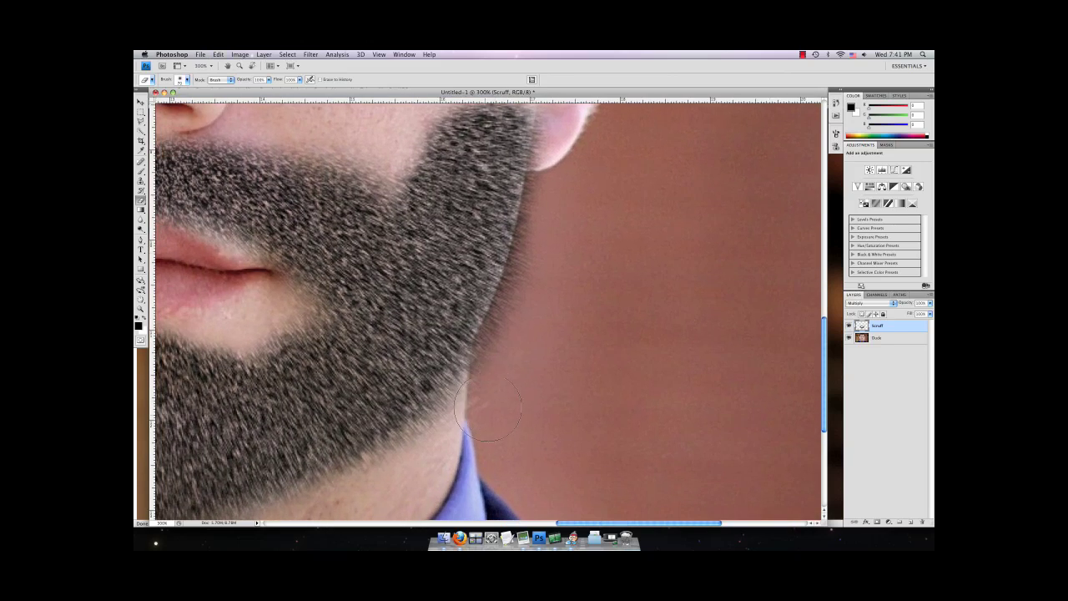
mouse_move(518, 365)
mouse_down()
mouse_move(558, 281)
mouse_move(564, 232)
mouse_up()
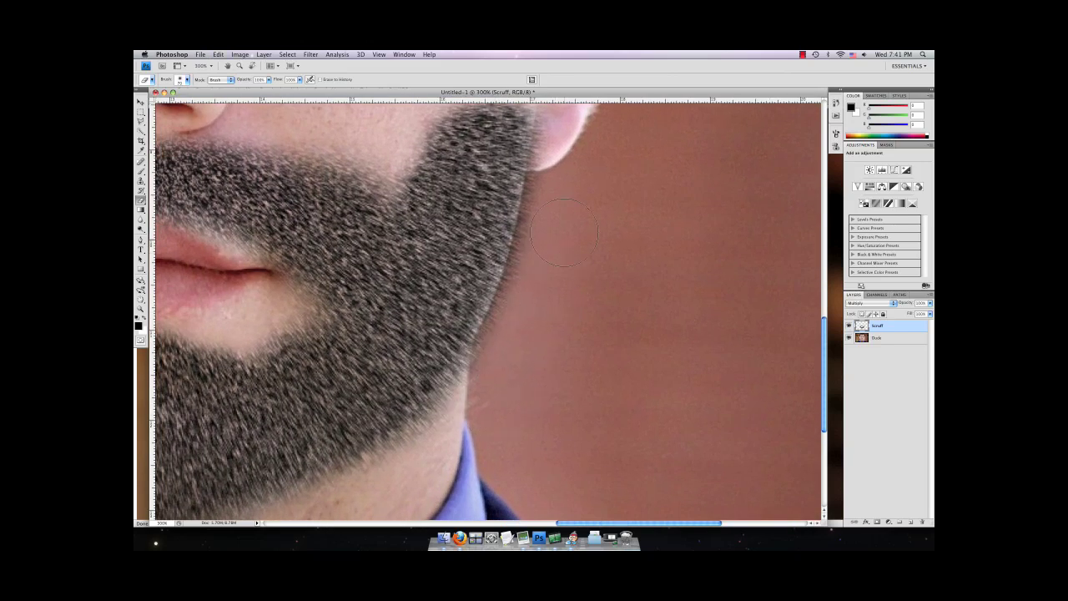
Erase a patch of stubble on each side below the lower lip, leaving a central soul patch.
scroll(692, 309, left, 10)
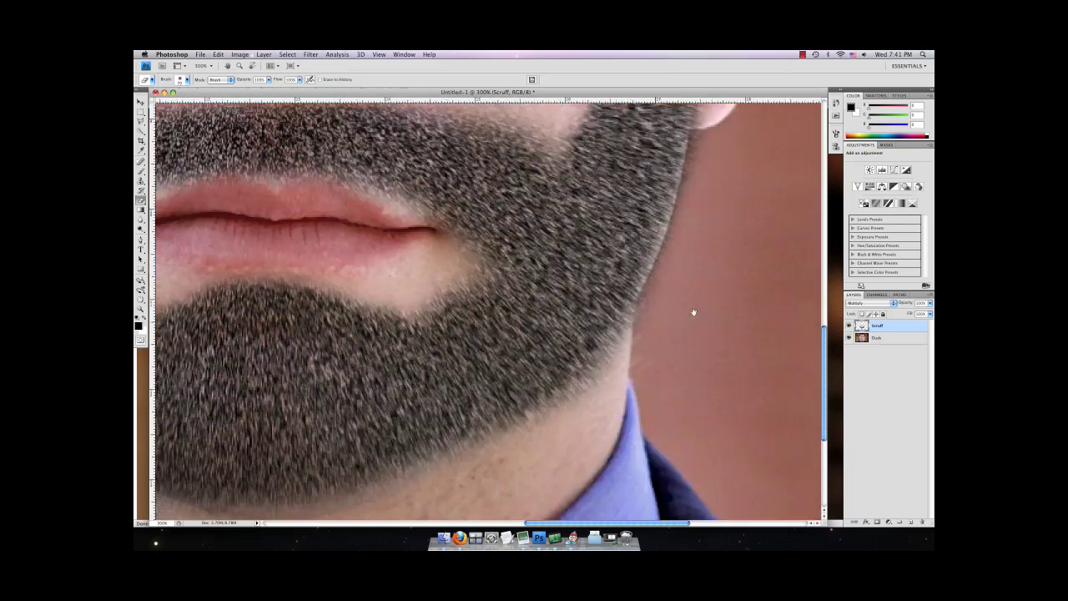
scroll(565, 410, down, 2)
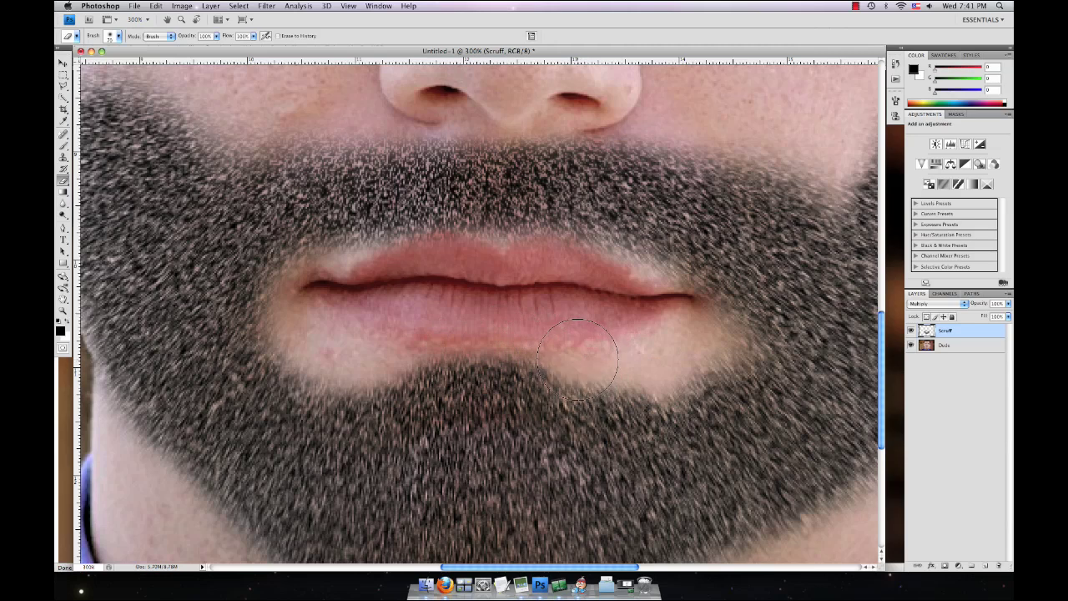
mouse_move(576, 372)
mouse_down()
mouse_move(576, 401)
mouse_move(584, 370)
mouse_move(614, 377)
mouse_move(627, 358)
mouse_move(608, 377)
mouse_up()
mouse_move(340, 393)
mouse_down()
mouse_move(349, 361)
mouse_move(368, 378)
mouse_move(381, 366)
mouse_move(385, 380)
mouse_up()
key(super+z)
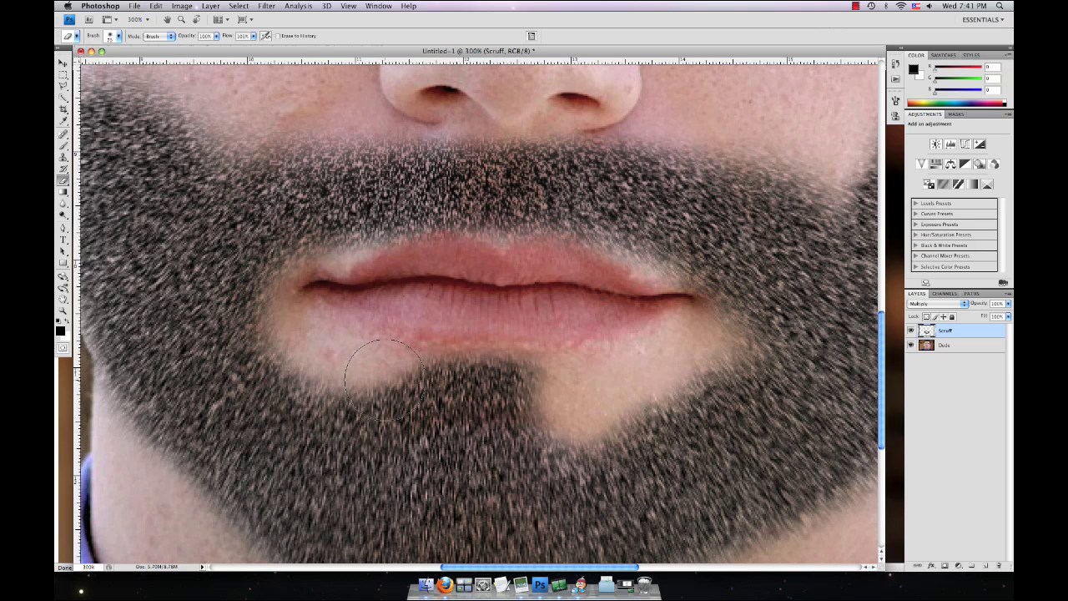
click(384, 380)
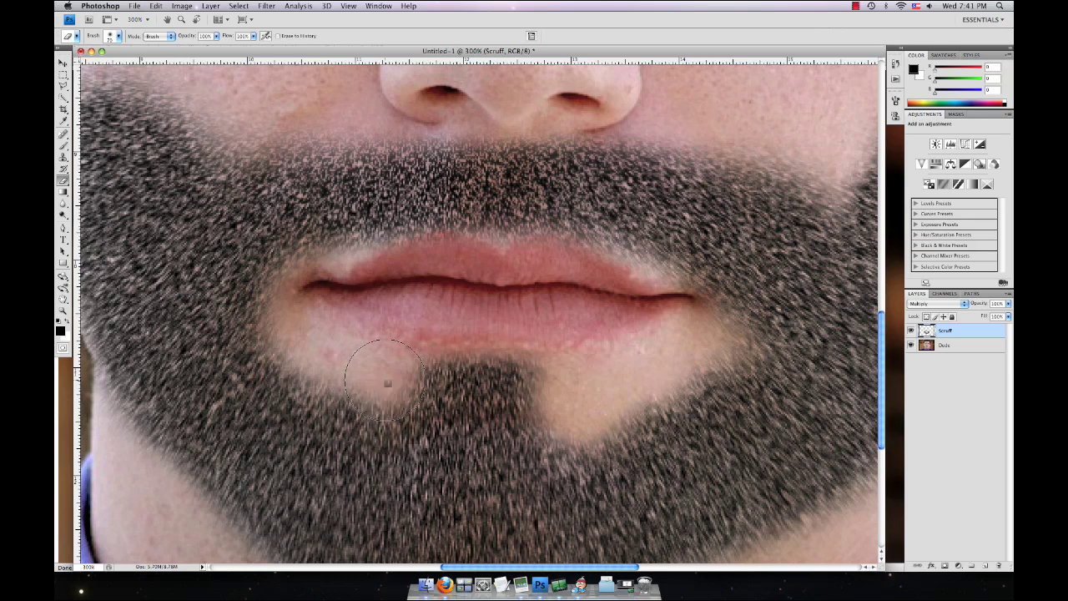
click(385, 414)
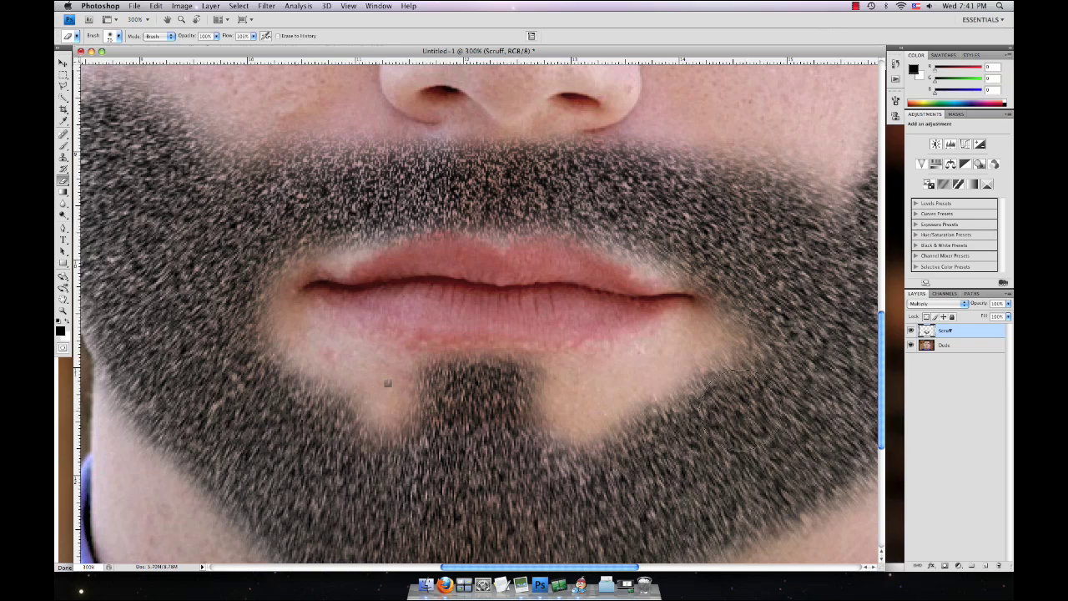
Brighten the Scruff layer with Curves, moving the white point inward and setting a curve point at input 69, output 112.
key(super+minus)
key(super+minus)
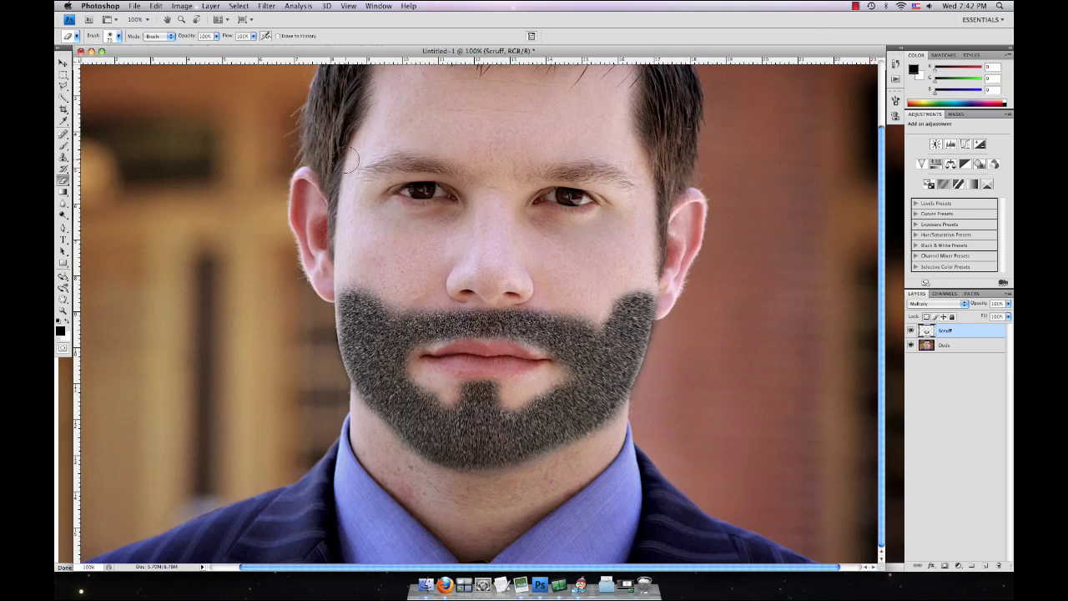
click(183, 7)
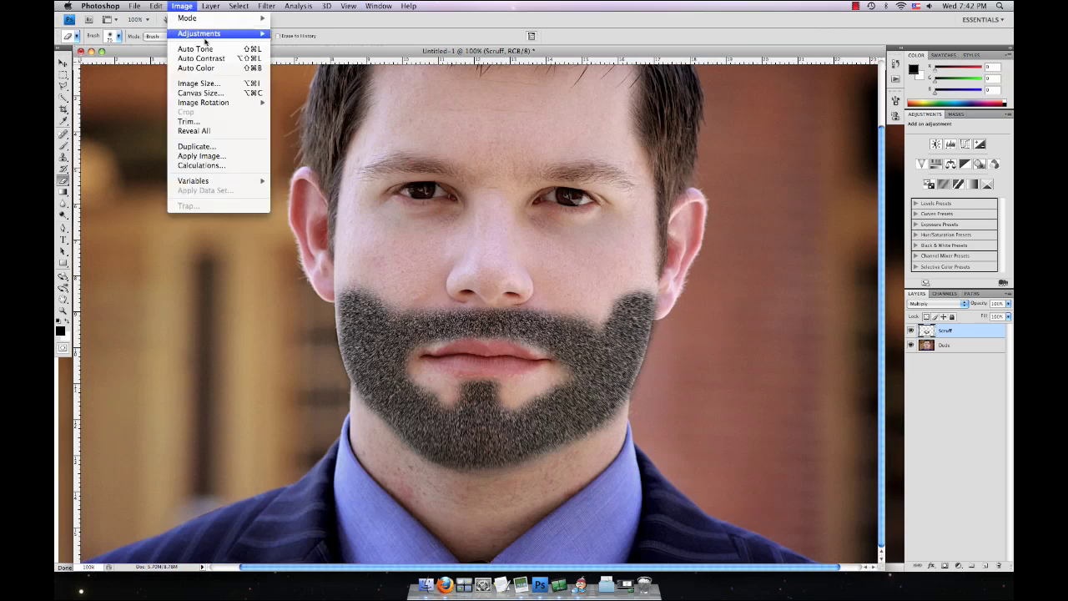
mouse_move(214, 33)
click(301, 54)
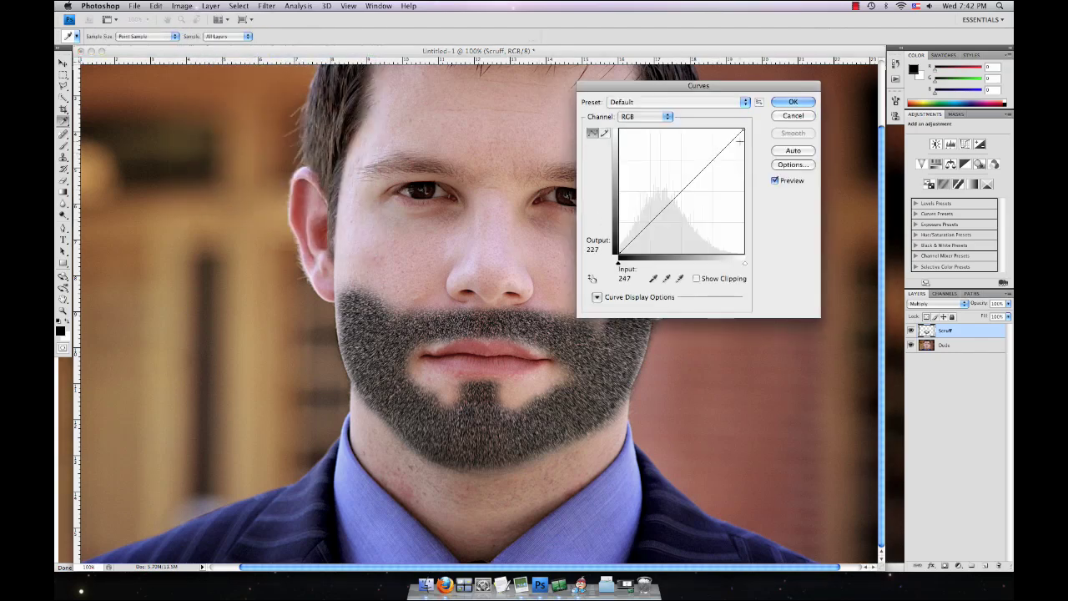
drag(743, 131, 698, 130)
drag(664, 171, 652, 201)
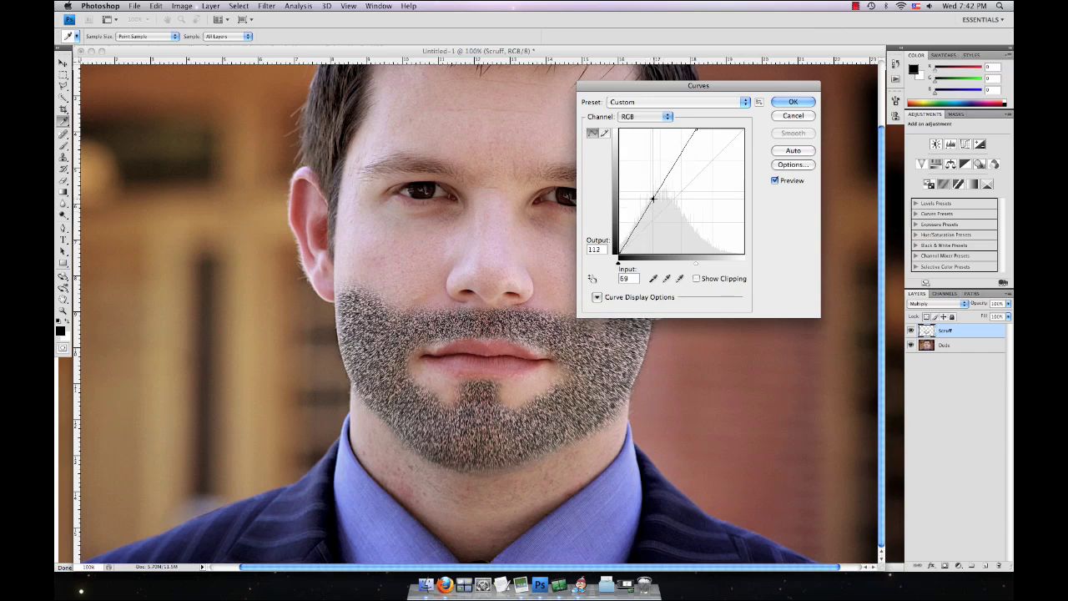
click(791, 101)
key(e)
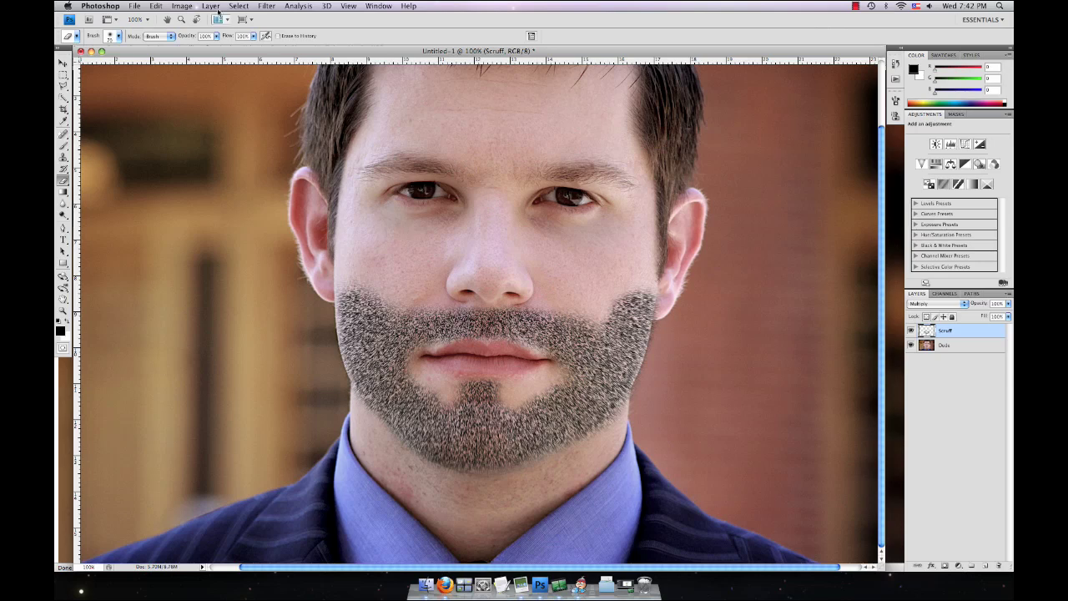
Lighten the Scruff layer with a Hue/Saturation adjustment, setting Lightness to +56.
click(182, 6)
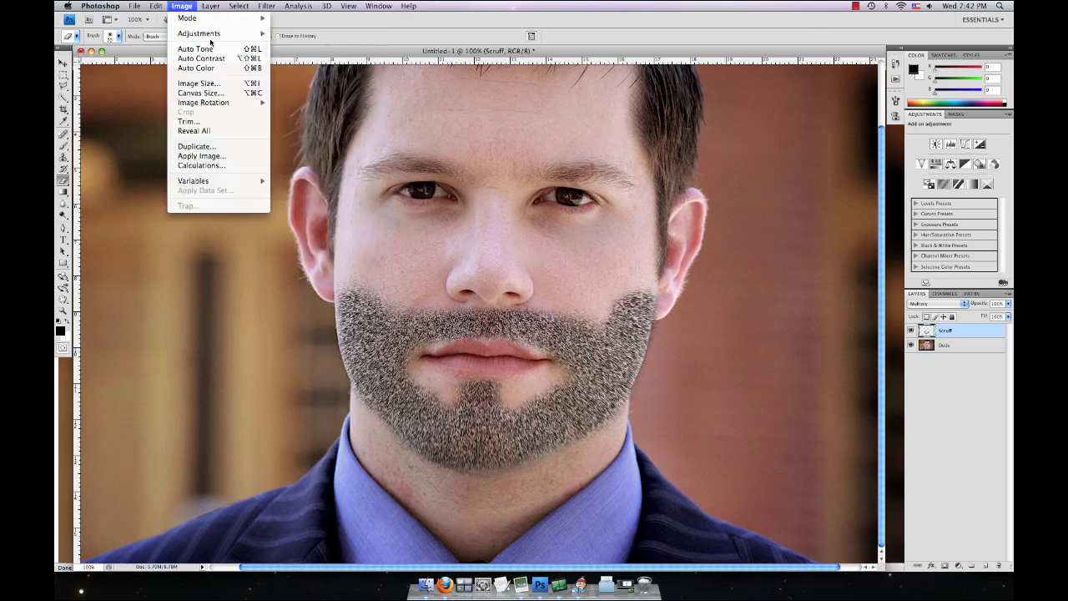
mouse_move(214, 34)
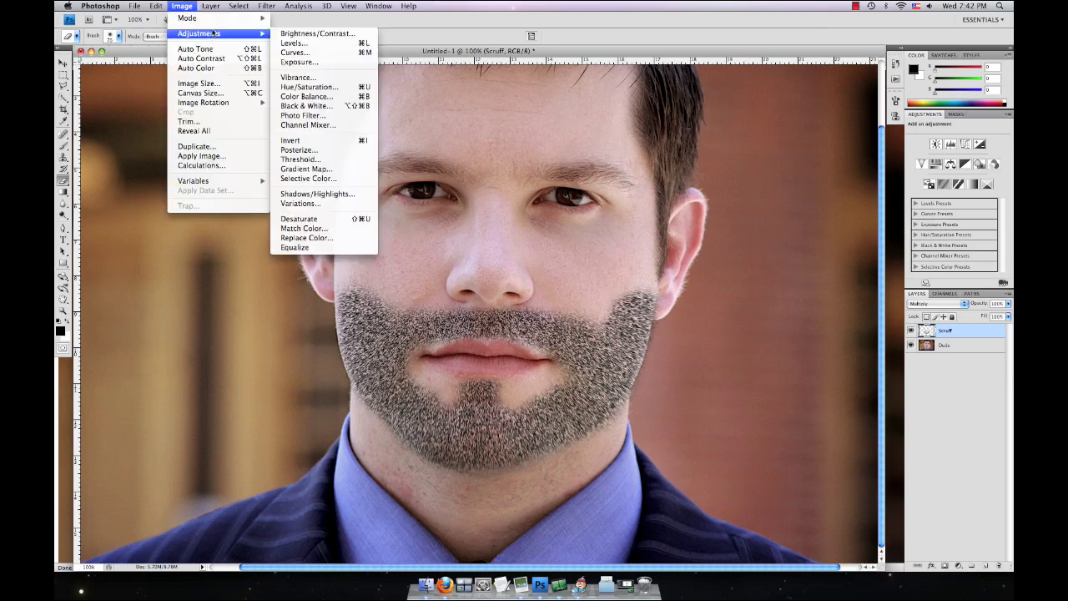
click(322, 86)
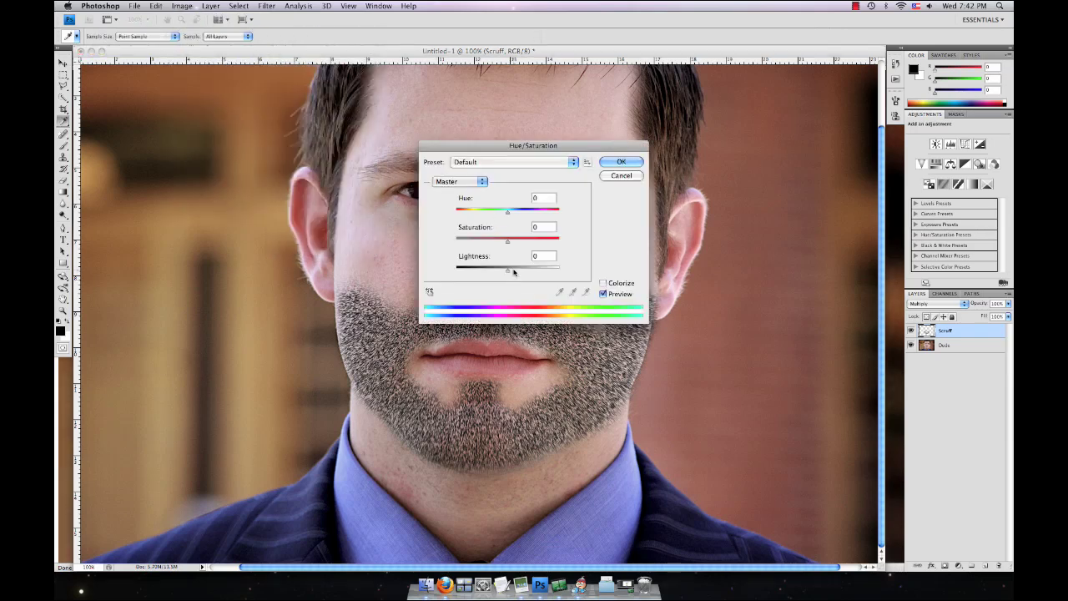
drag(508, 267, 537, 267)
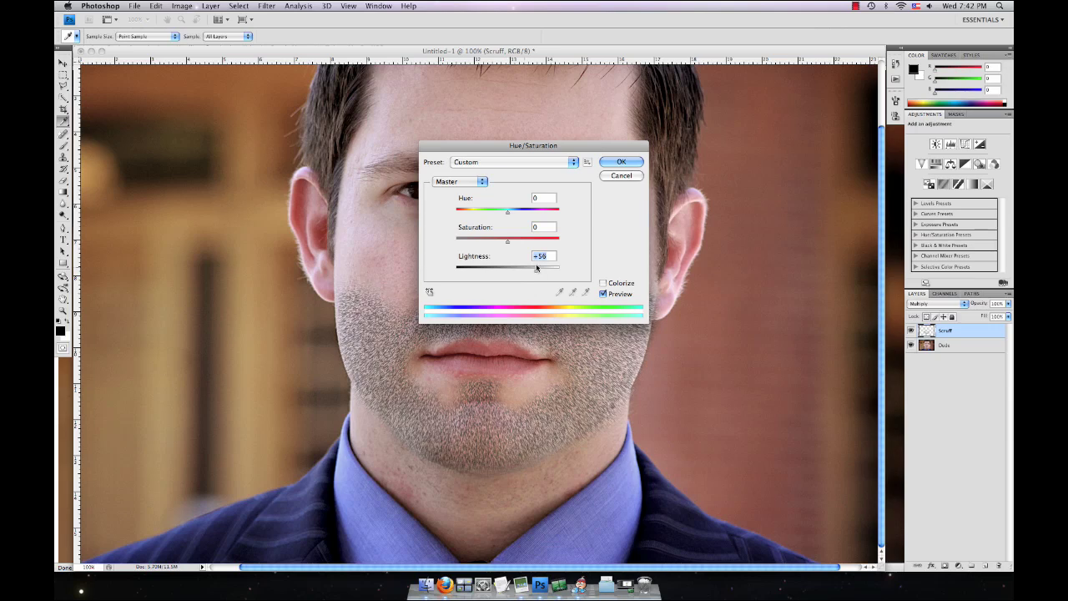
click(625, 161)
key(e)
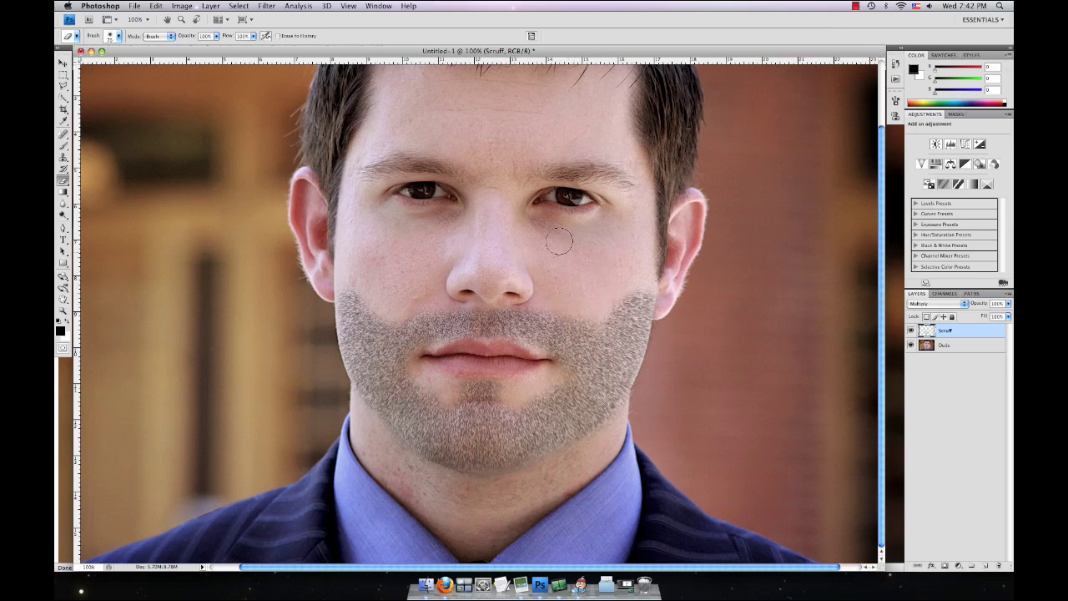
Fit the image on screen and toggle the Scruff layer's visibility to compare the portrait with and without stubble.
key(z)
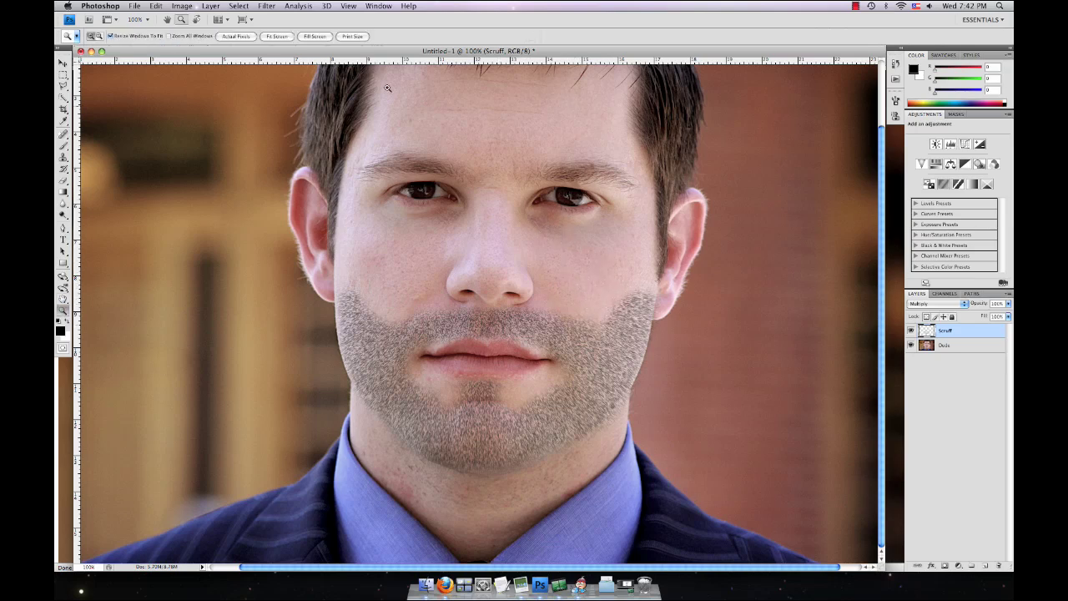
click(275, 36)
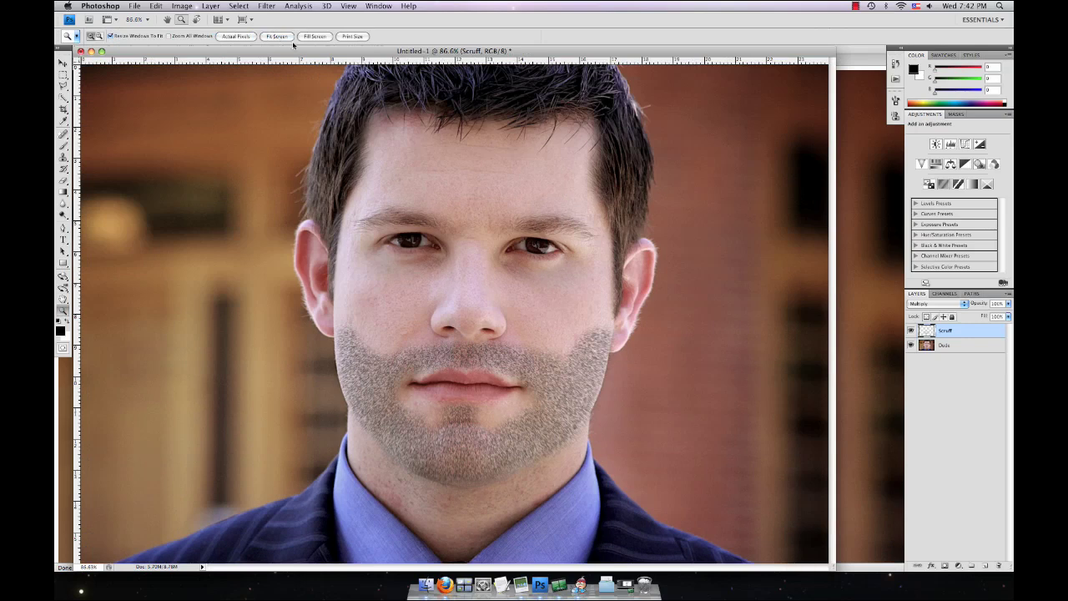
click(911, 331)
click(912, 331)
click(912, 330)
click(912, 330)
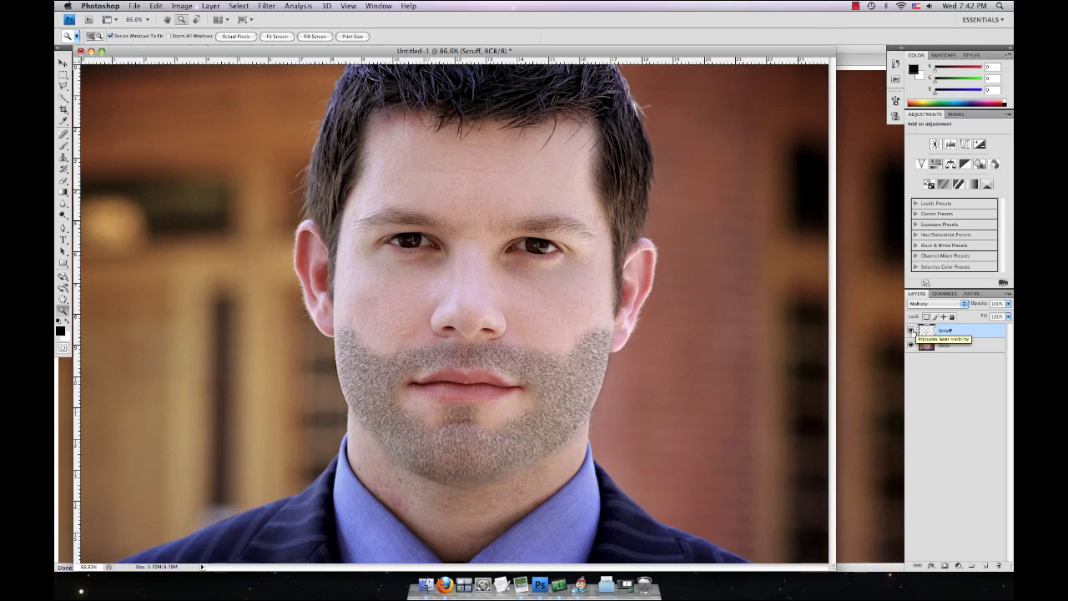
Hide the Scruff layer and show it again to check the finished stubble against the original face.
click(911, 330)
click(911, 330)
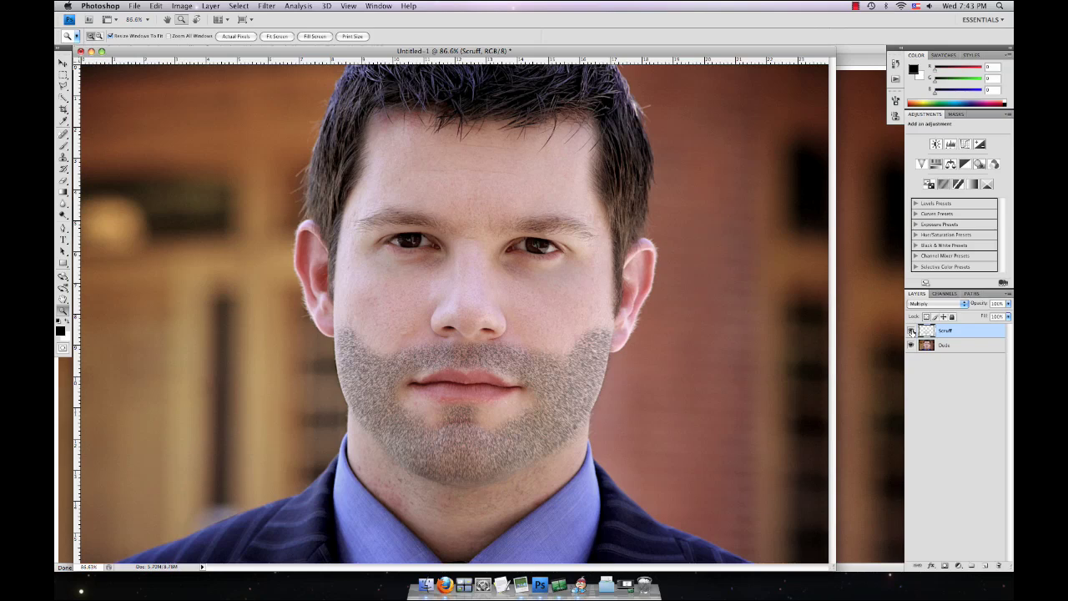
right_click(558, 579)
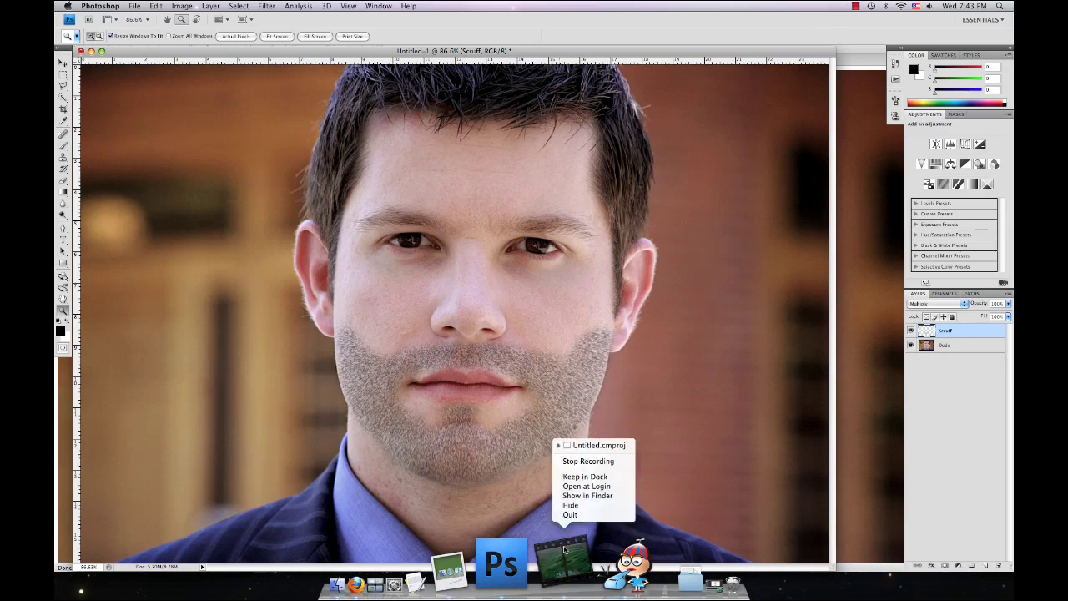
click(573, 464)
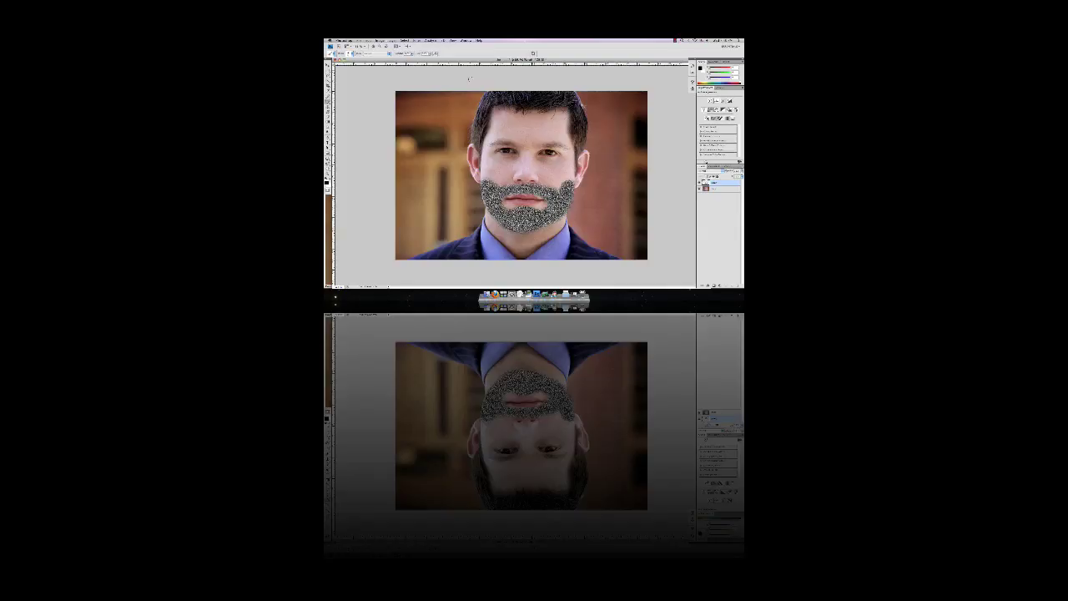
click(416, 40)
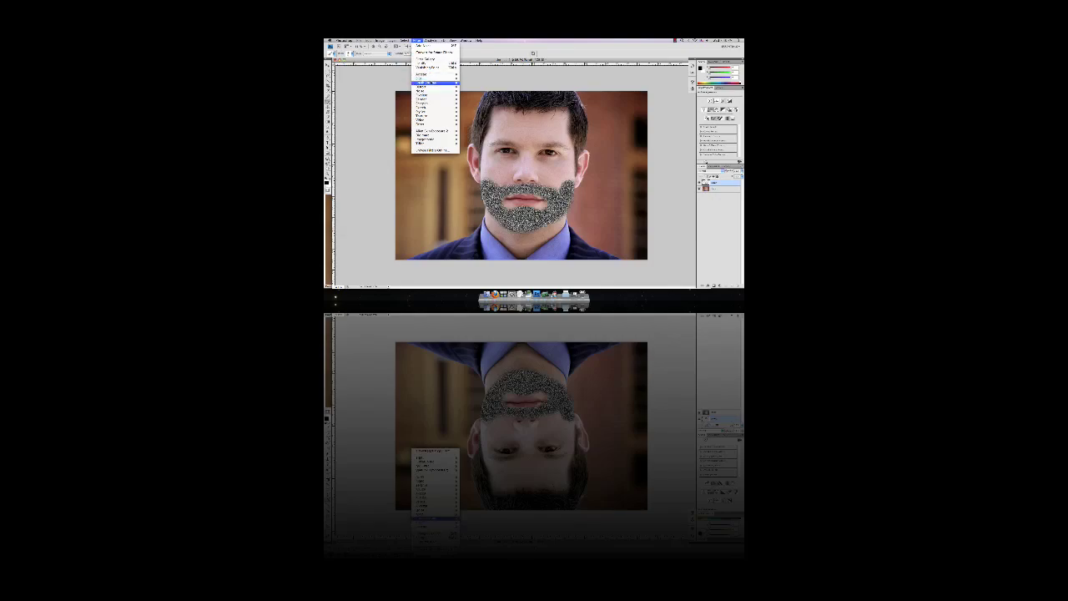
mouse_move(427, 79)
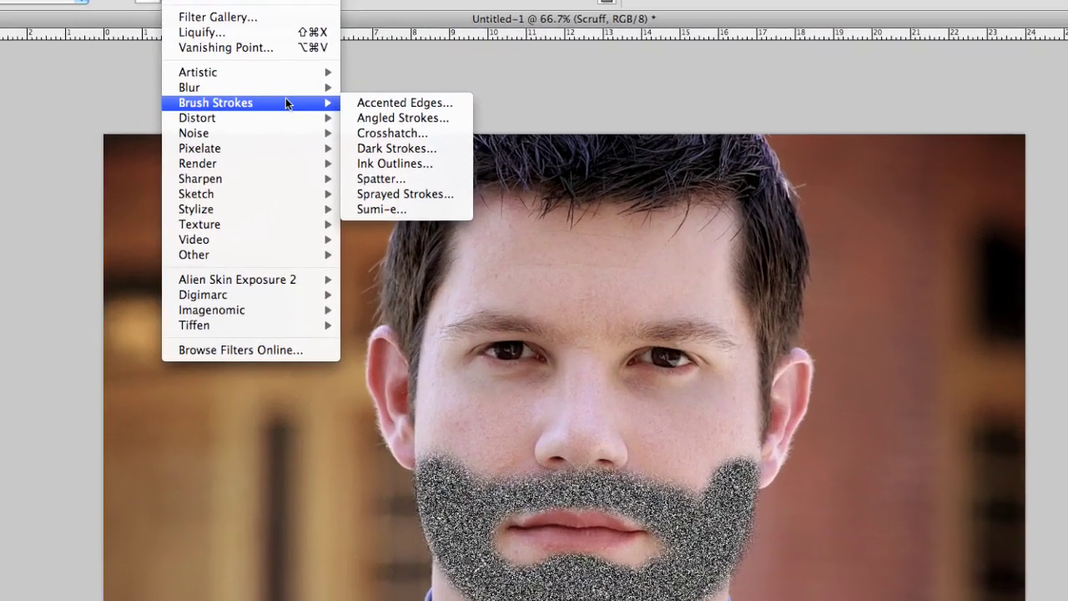
key(Escape)
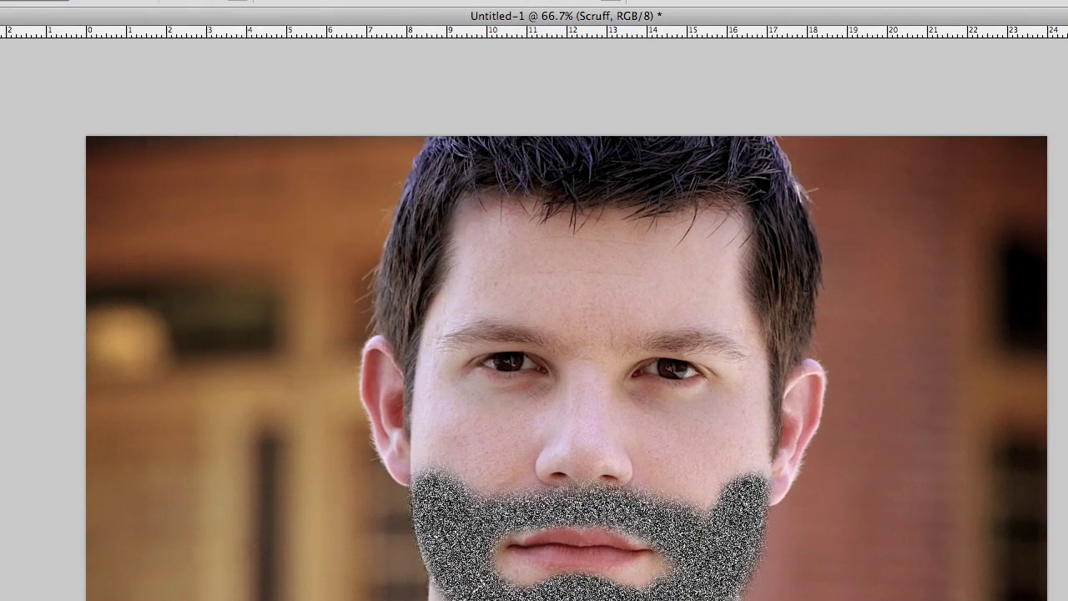